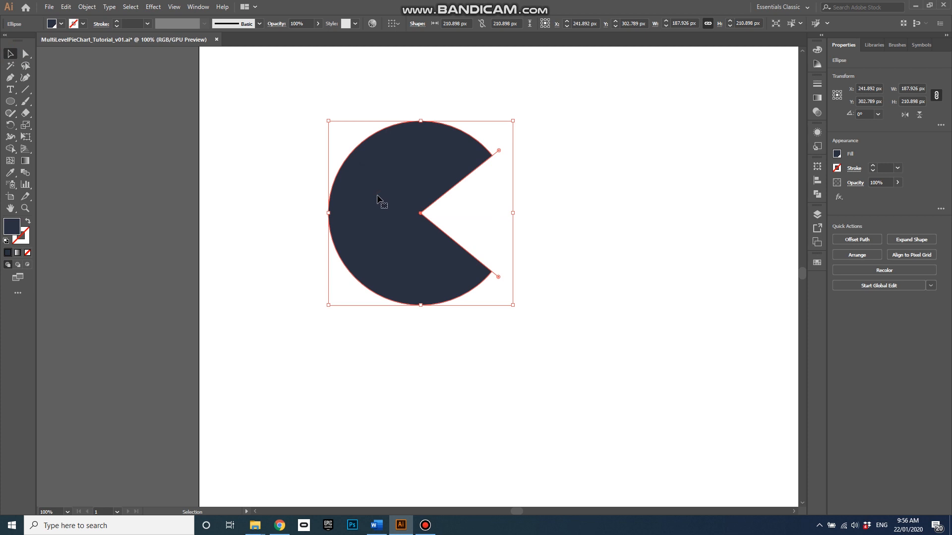
Step: Duplicate the pie shape beside the original and set the copy's pie start angle to 0° and end angle to 30°
{"action": "left_click_drag", "start_coordinate": [378, 195], "coordinate": [596, 194]}
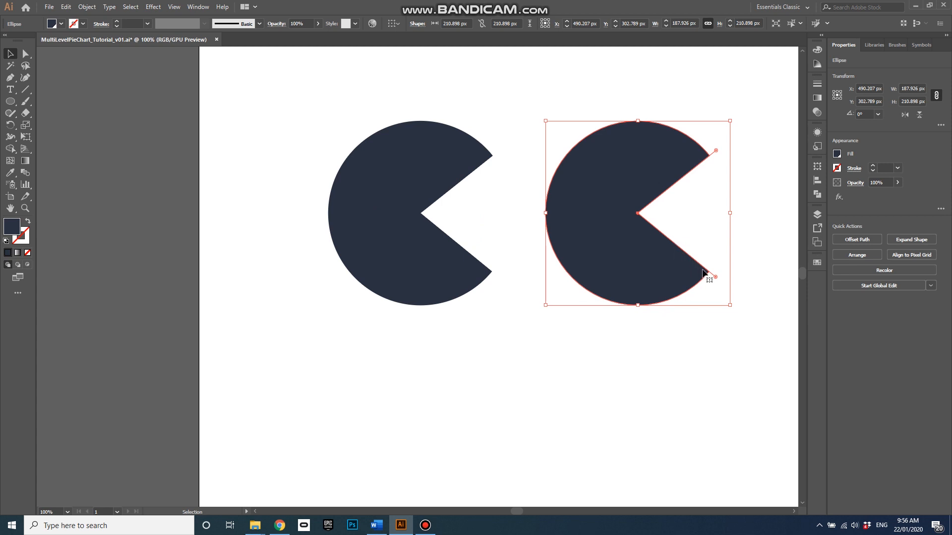
{"action": "left_click_drag", "start_coordinate": [718, 281], "coordinate": [658, 115]}
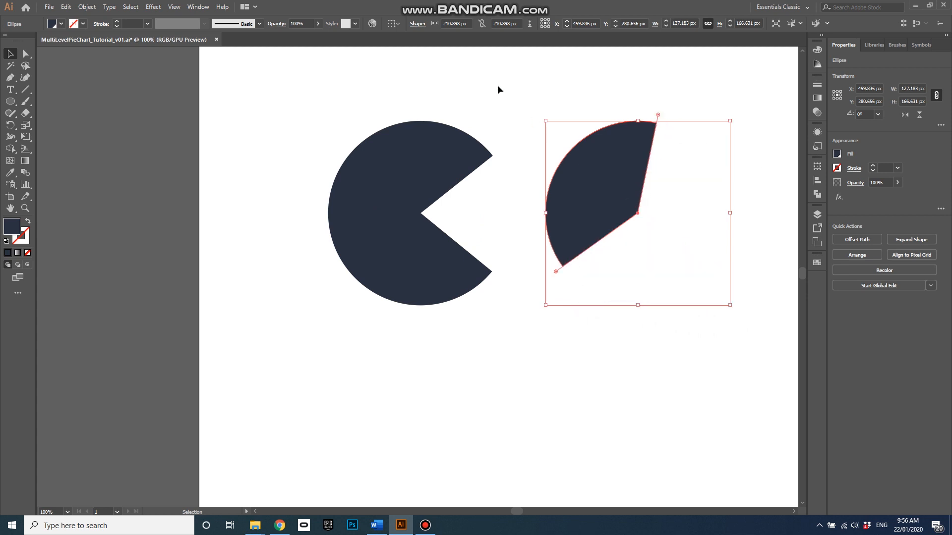
{"action": "left_click", "coordinate": [417, 24]}
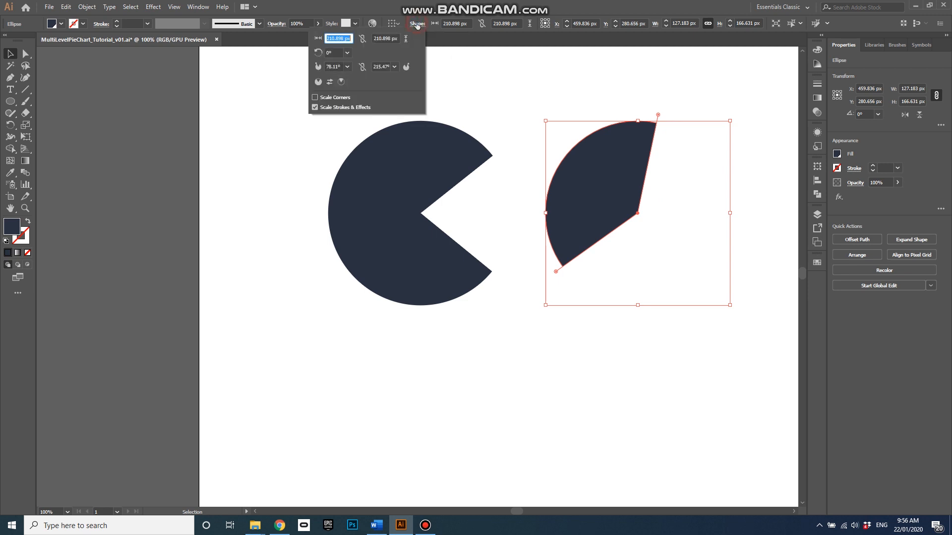
{"action": "left_click", "coordinate": [334, 66]}
{"action": "type", "text": "0"}
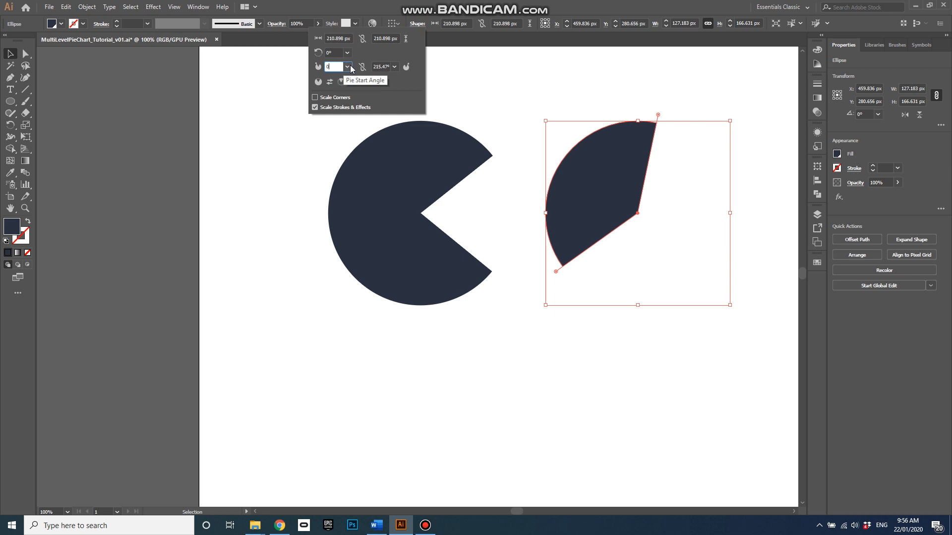
{"action": "left_click", "coordinate": [381, 66]}
{"action": "type", "text": "30"}
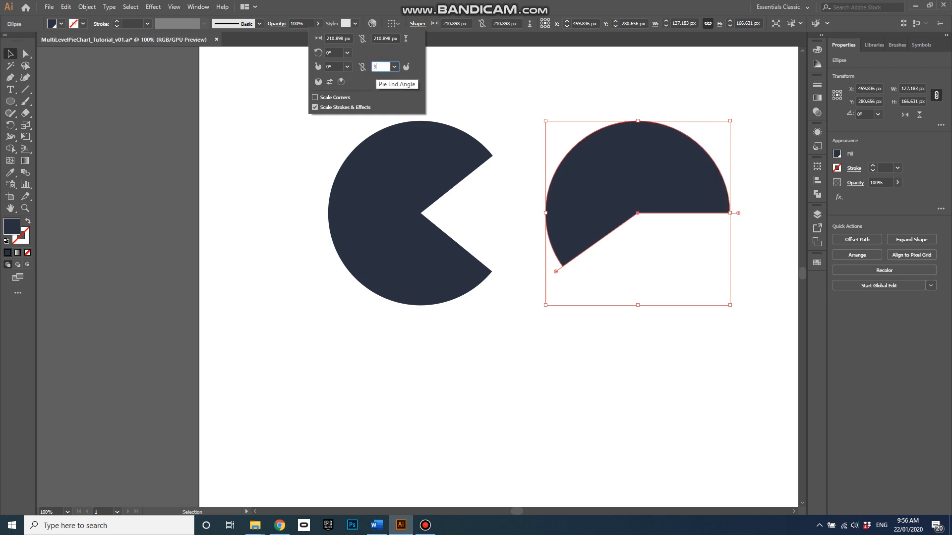
{"action": "key", "text": "Return"}
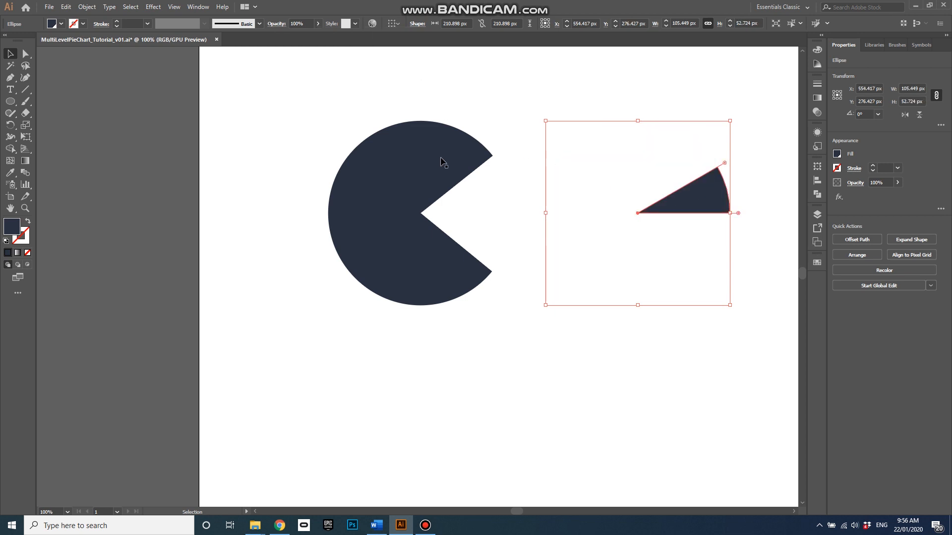
Step: Turn the original pie shape into a half circle with a start angle of 0° and an end angle of 180°
{"action": "left_click", "coordinate": [417, 154]}
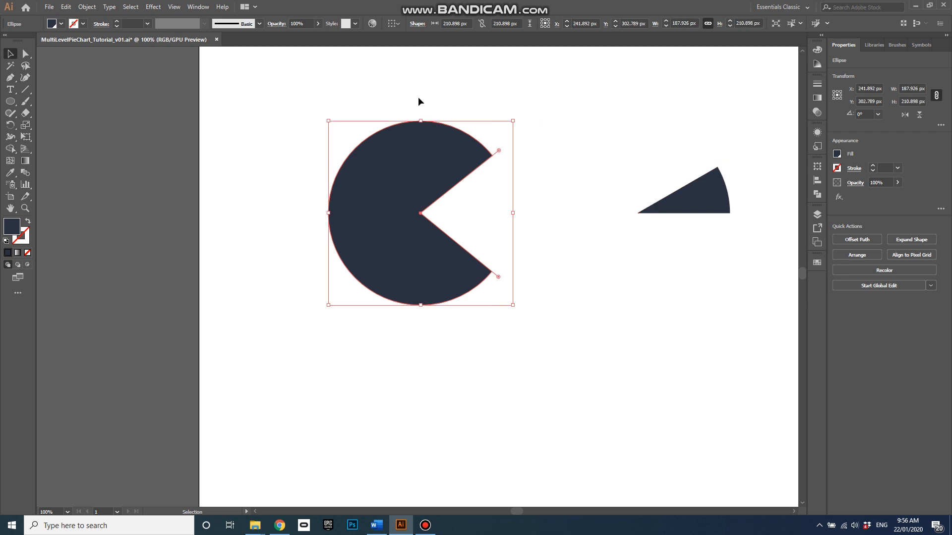
{"action": "left_click", "coordinate": [413, 27]}
{"action": "left_click", "coordinate": [329, 65]}
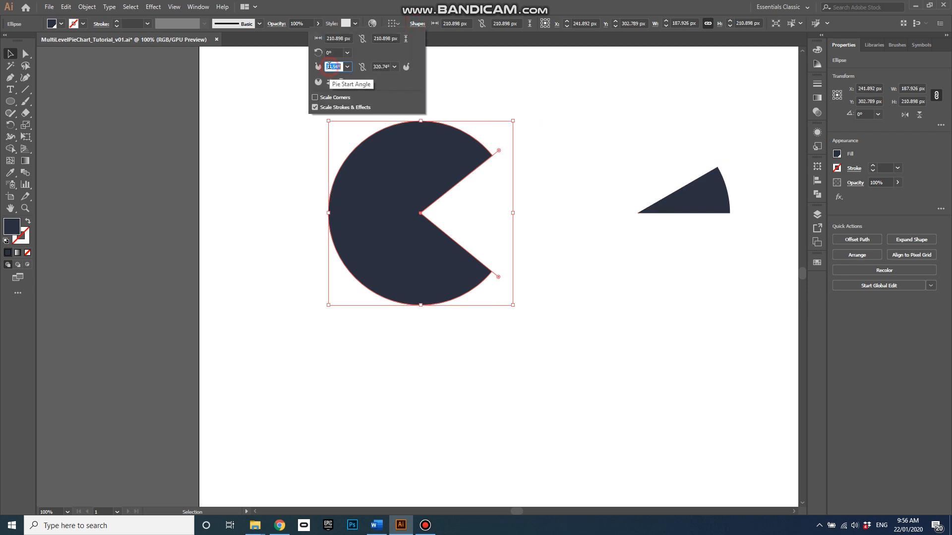
{"action": "type", "text": "1"}
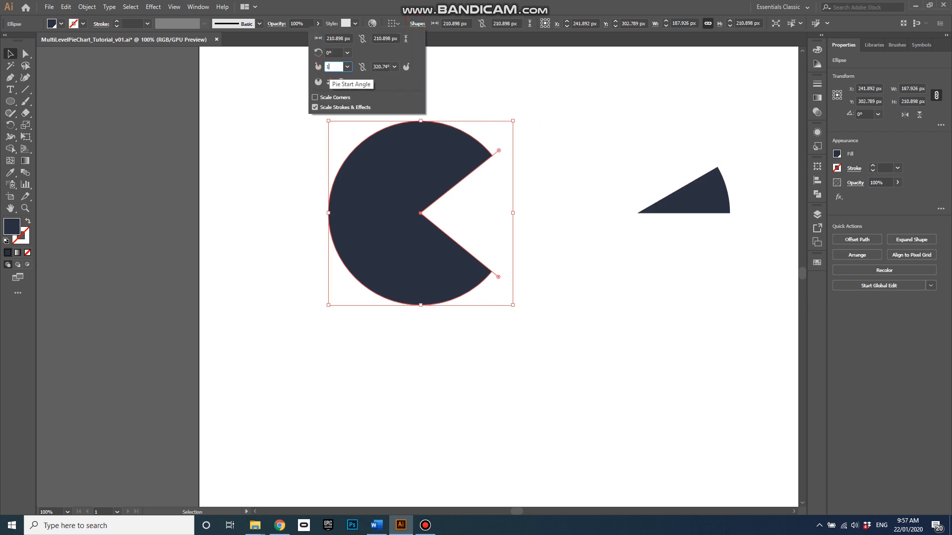
{"action": "key", "text": "BackSpace"}
{"action": "type", "text": "0"}
{"action": "left_click", "coordinate": [383, 66]}
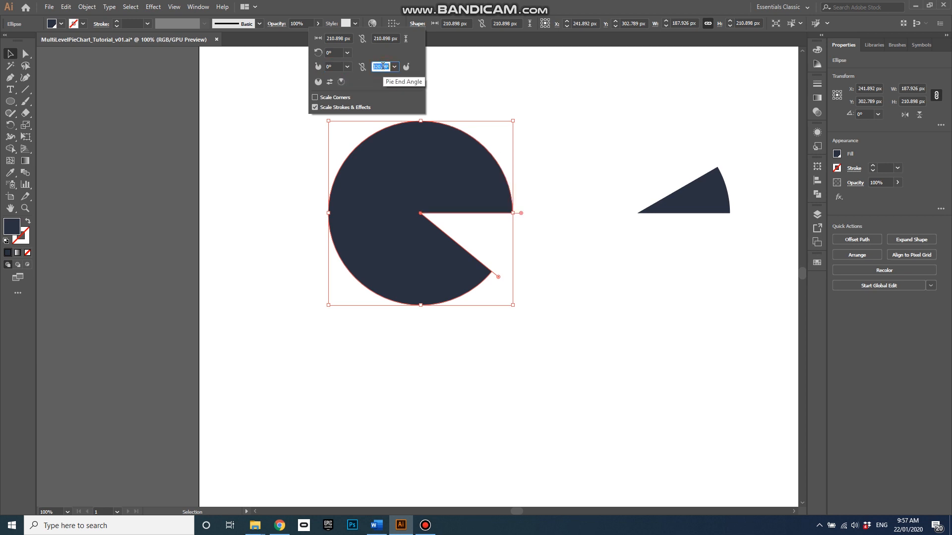
{"action": "type", "text": "180"}
{"action": "key", "text": "Return"}
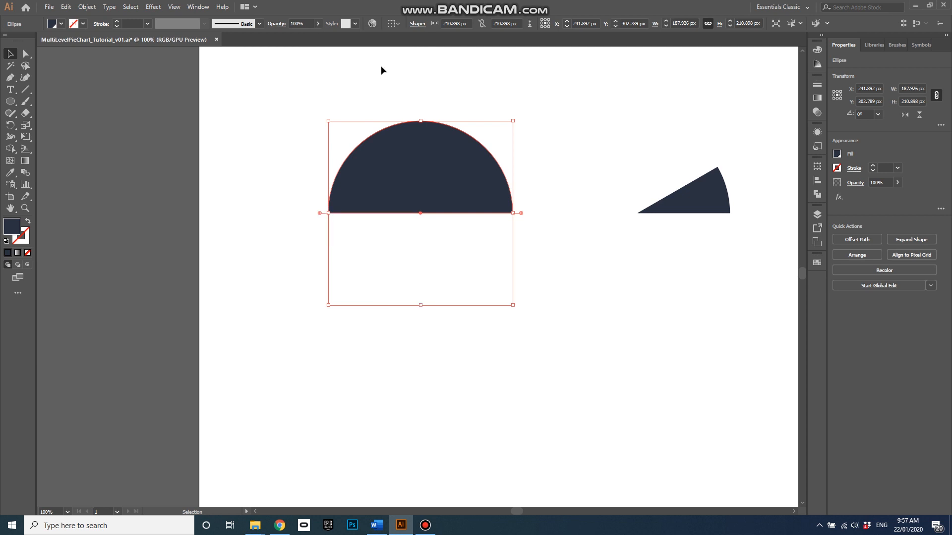
Step: Fill the 30° wedge with the yellow swatch from the custom colour group
{"action": "left_click", "coordinate": [246, 106]}
{"action": "left_click", "coordinate": [703, 204]}
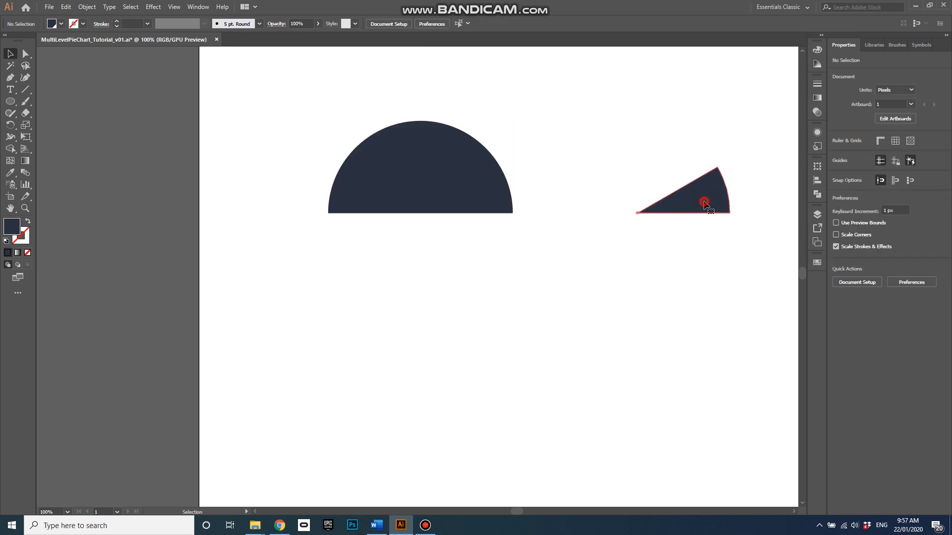
{"action": "left_click", "coordinate": [817, 262]}
{"action": "left_click", "coordinate": [721, 334]}
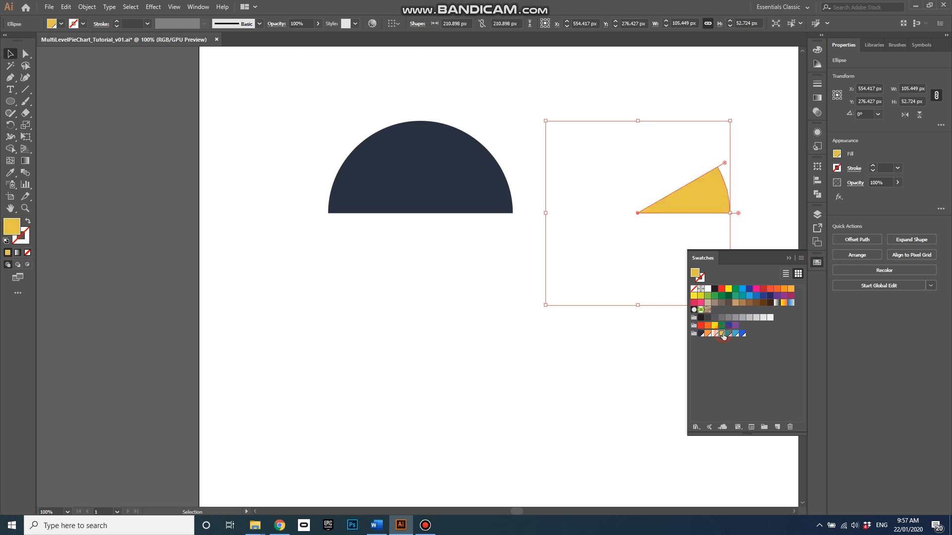
{"action": "left_click", "coordinate": [506, 240]}
Step: Move the yellow wedge's tip to the half circle's centre and rotate it to 330° so it adjoins the flat edge
{"action": "left_click", "coordinate": [684, 208]}
{"action": "left_click_drag", "start_coordinate": [684, 207], "coordinate": [463, 230]}
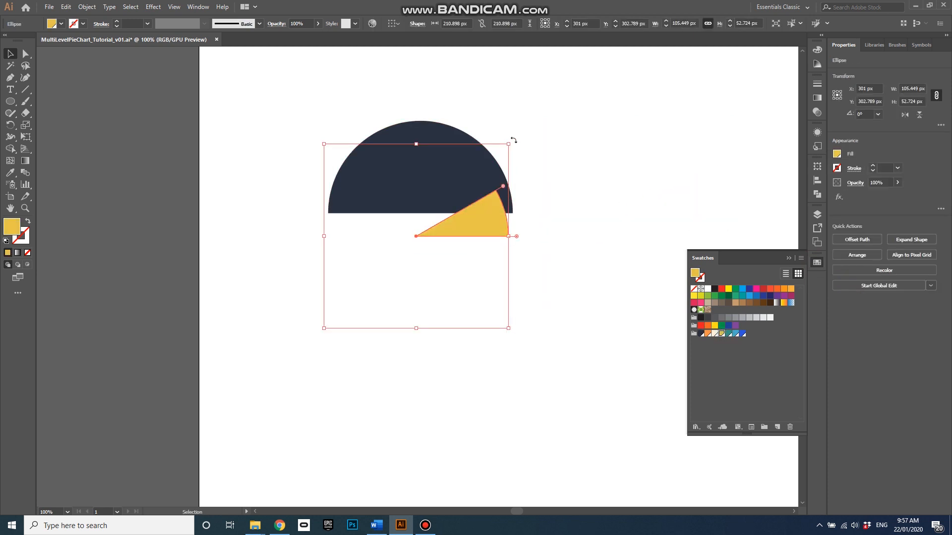
{"action": "left_click_drag", "start_coordinate": [513, 141], "coordinate": [550, 251]}
{"action": "left_click_drag", "start_coordinate": [433, 254], "coordinate": [437, 226]}
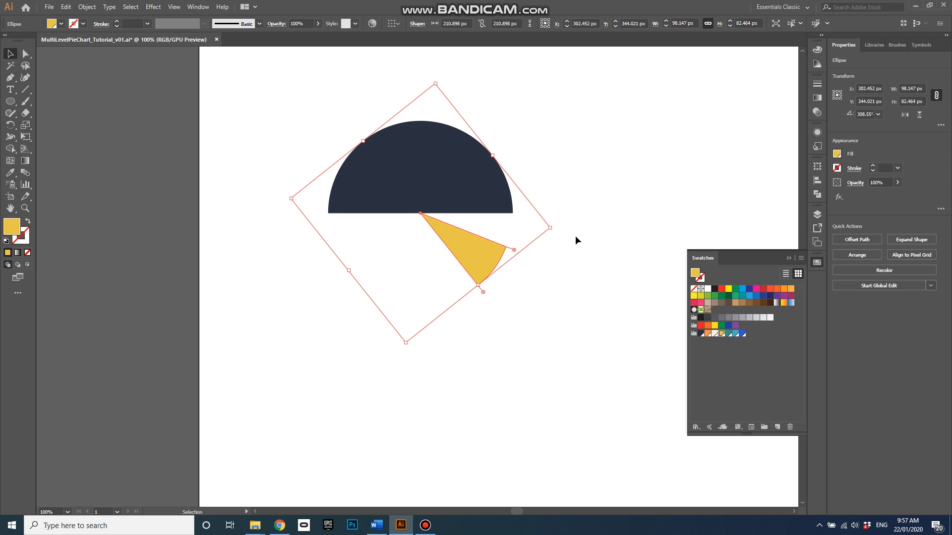
{"action": "left_click_drag", "start_coordinate": [554, 225], "coordinate": [559, 177]}
{"action": "scroll", "coordinate": [565, 220], "scroll_direction": "down", "scroll_amount": 3}
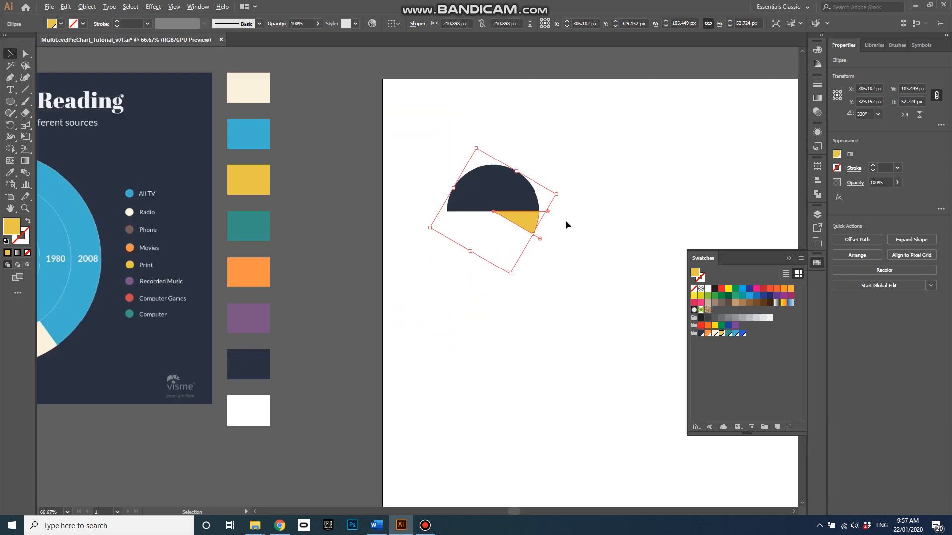
{"action": "left_click", "coordinate": [568, 250]}
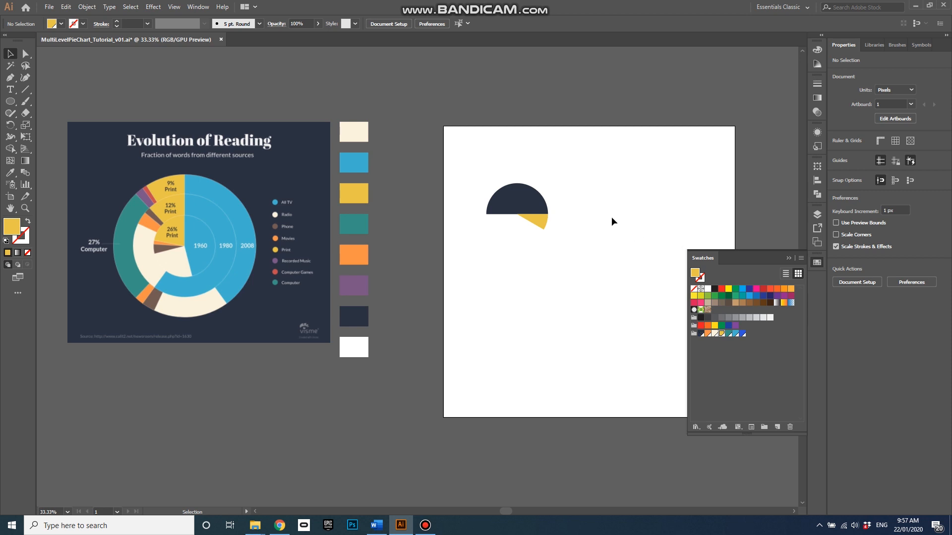
Step: Delete the half circle and the yellow wedge from the artboard
{"action": "left_click", "coordinate": [787, 258]}
{"action": "left_click_drag", "start_coordinate": [575, 249], "coordinate": [466, 167]}
{"action": "key", "text": "Delete"}
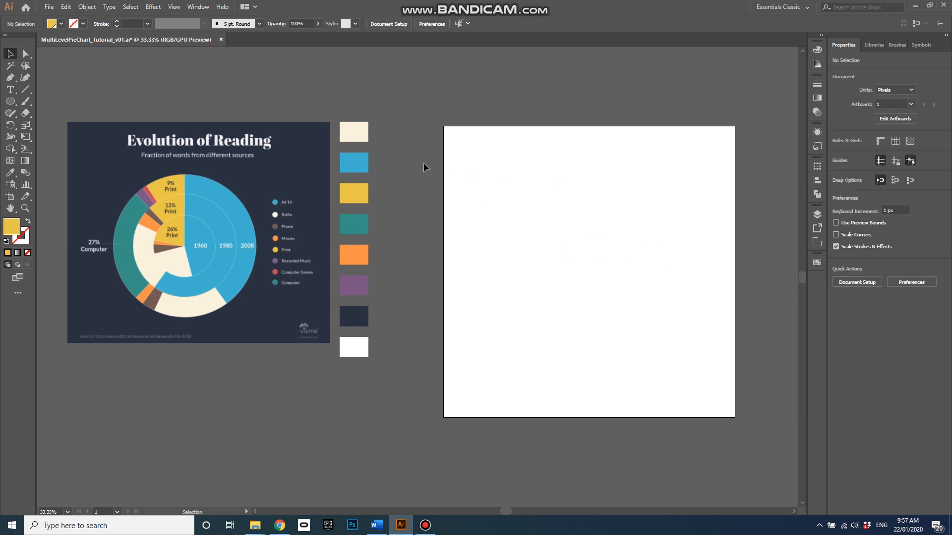
Step: Draw a circle about 252 px in diameter in the upper-left part of the empty artboard with the Ellipse tool
{"action": "left_click", "coordinate": [10, 102]}
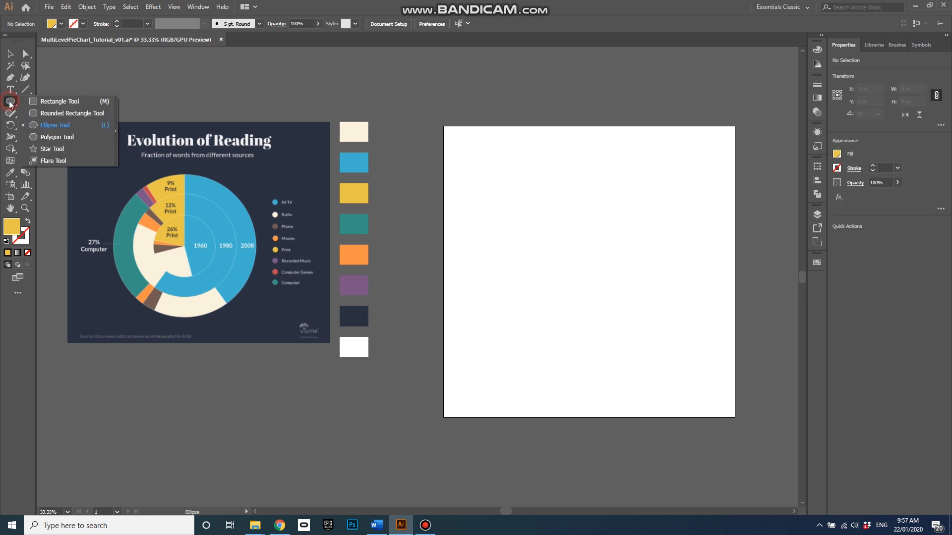
{"action": "left_click", "coordinate": [55, 125]}
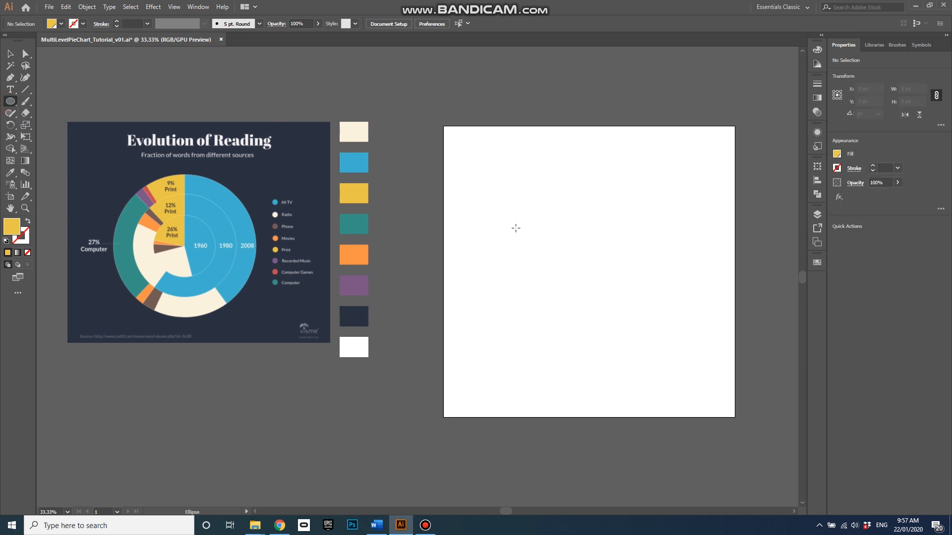
{"action": "left_click_drag", "start_coordinate": [516, 228], "coordinate": [553, 191]}
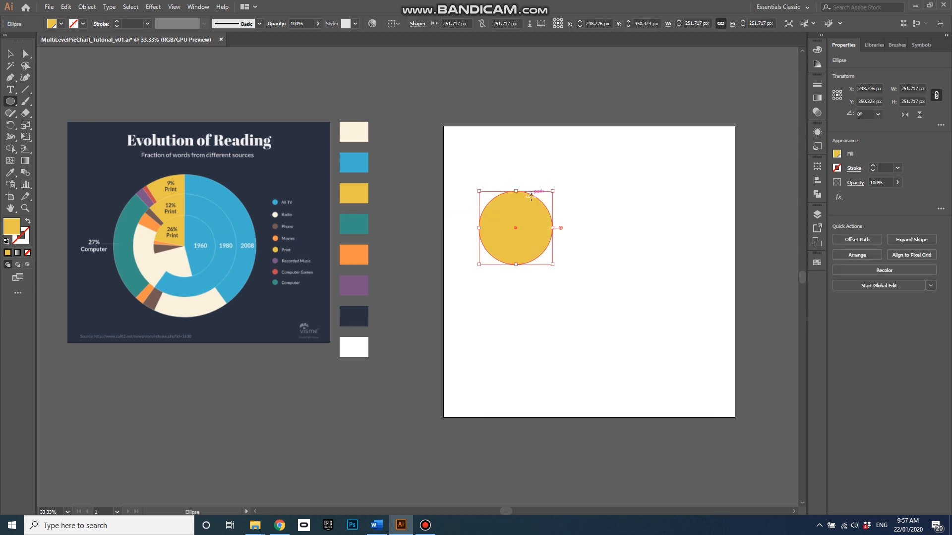
Step: Give the circle no fill and a 1 mm stroke in the dark navy swatch
{"action": "left_click", "coordinate": [28, 223]}
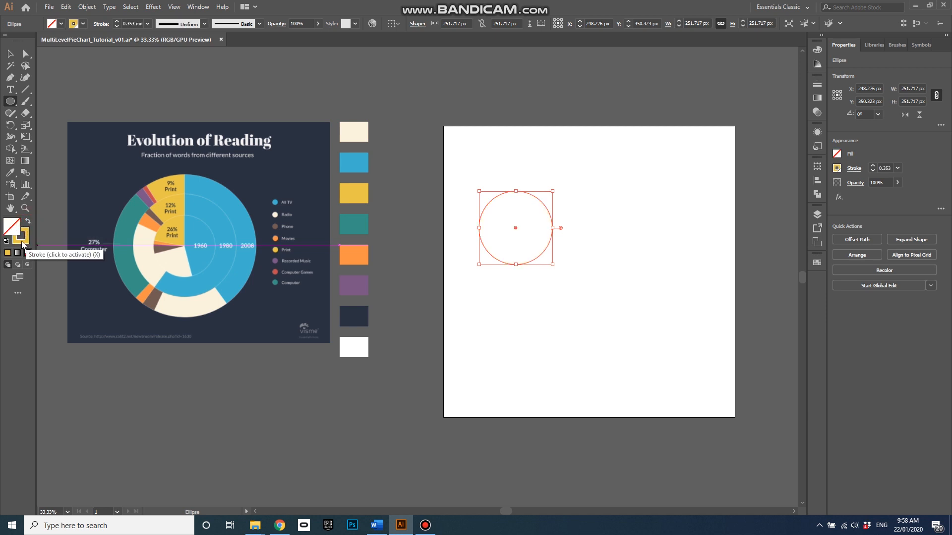
{"action": "left_click", "coordinate": [817, 262]}
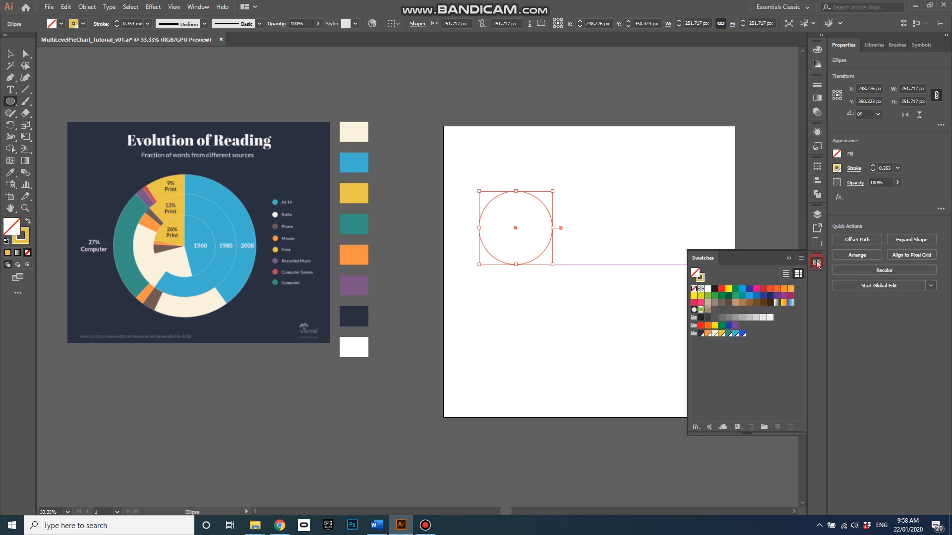
{"action": "left_click", "coordinate": [700, 334]}
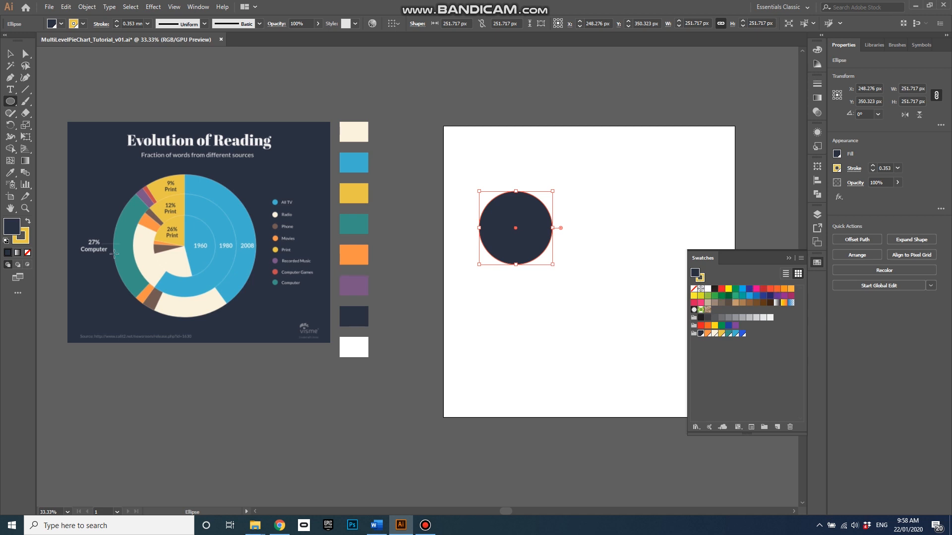
{"action": "left_click", "coordinate": [27, 223]}
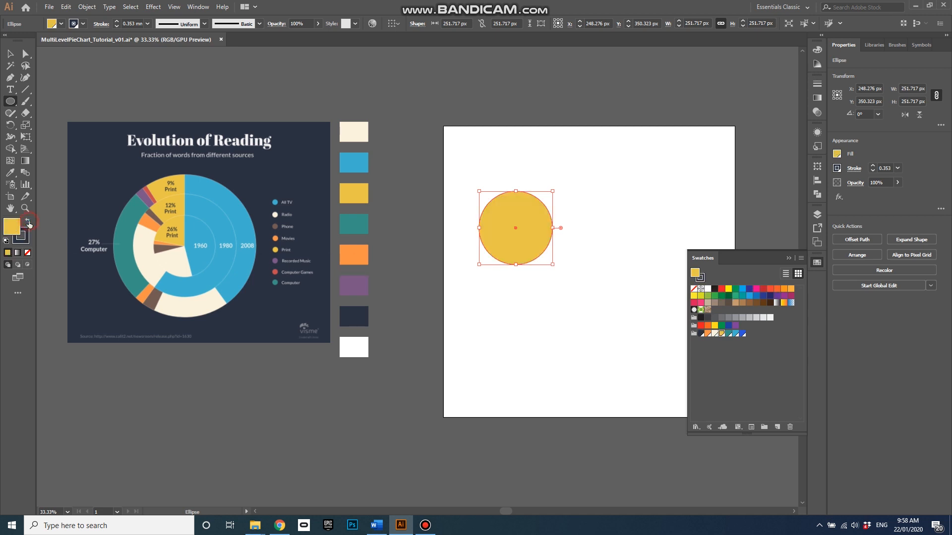
{"action": "left_click", "coordinate": [27, 253]}
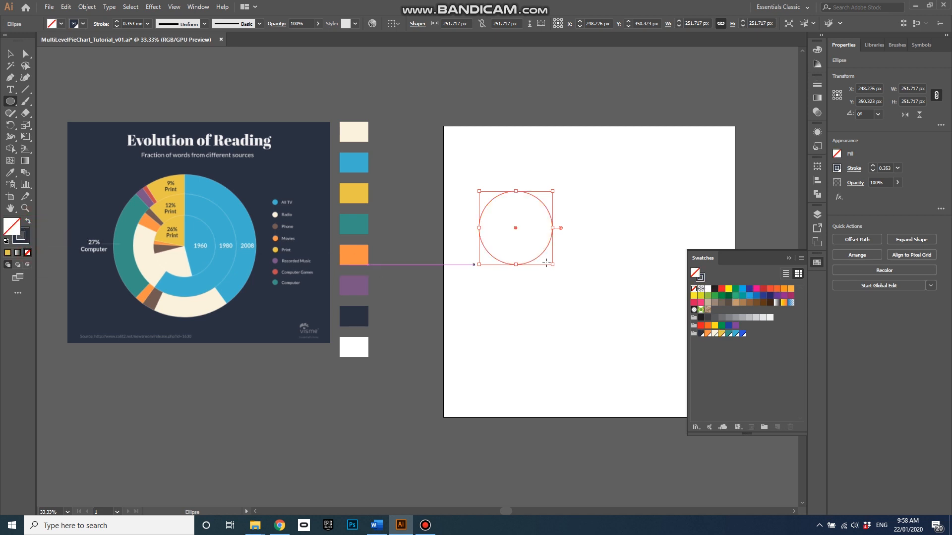
{"action": "left_click", "coordinate": [872, 167]}
{"action": "key", "text": "v"}
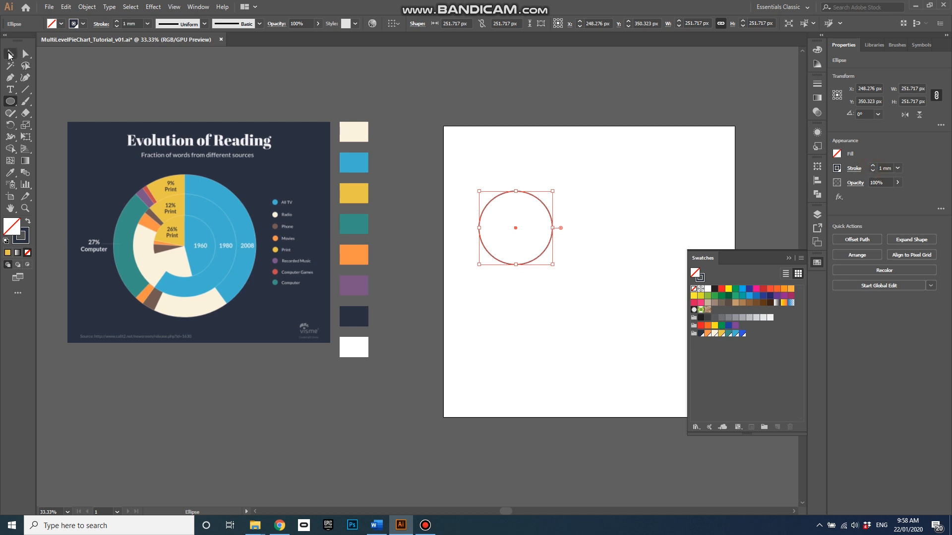
{"action": "left_click", "coordinate": [507, 166]}
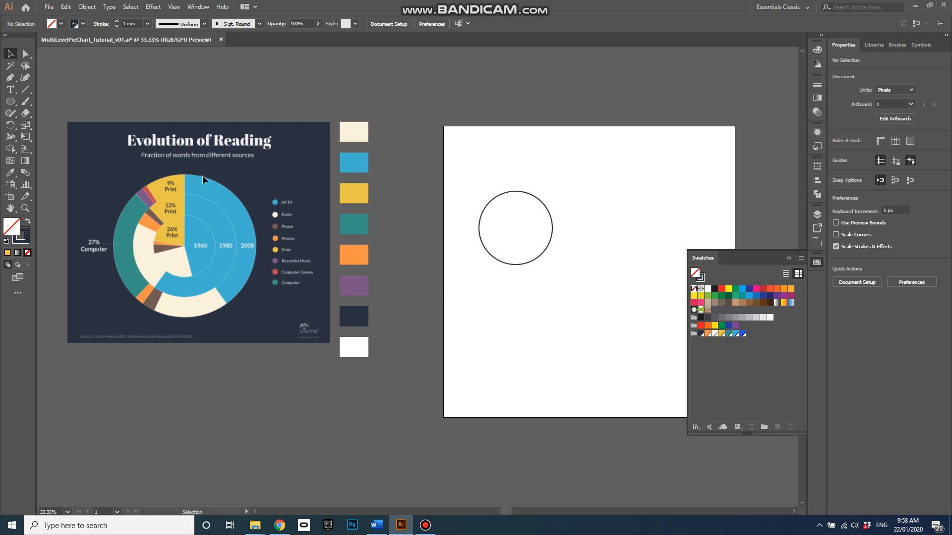
Step: Draw an open V-shaped path with the Pen tool, its vertex at the circle's centre and both ends beyond the circle's upper edge
{"action": "left_click", "coordinate": [9, 78]}
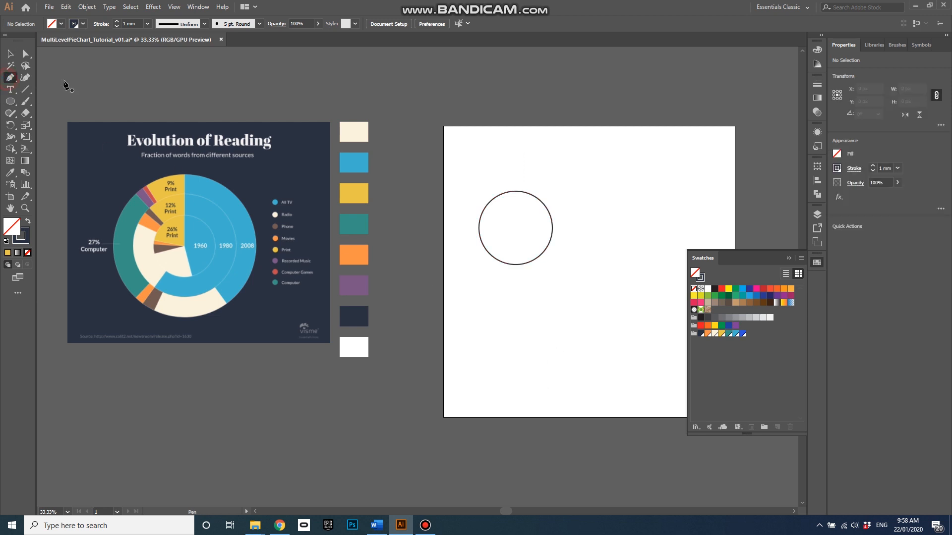
{"action": "left_click", "coordinate": [471, 179]}
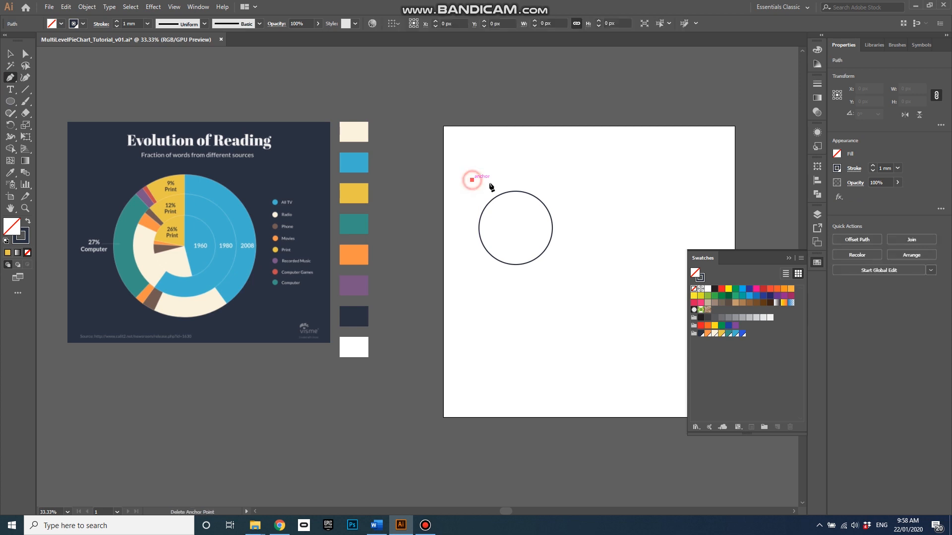
{"action": "left_click", "coordinate": [516, 227]}
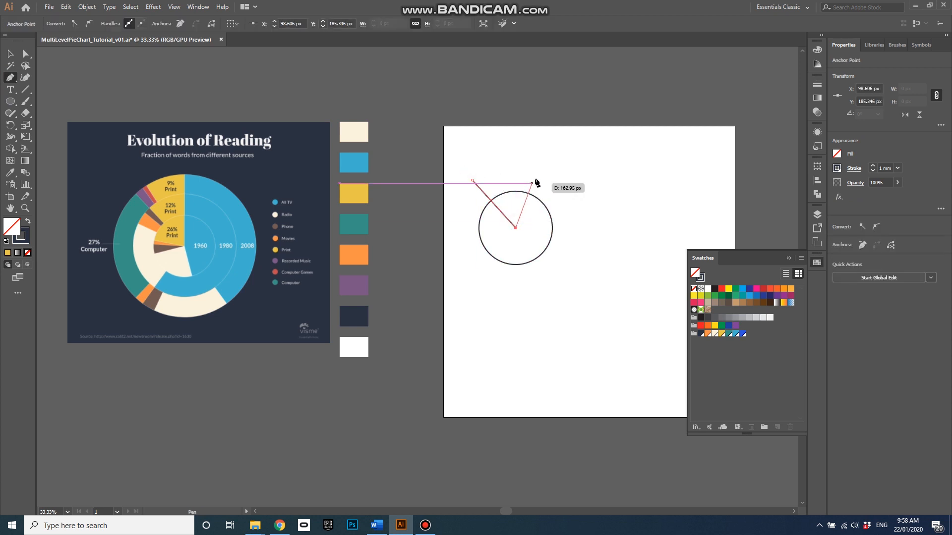
{"action": "left_click", "coordinate": [544, 173]}
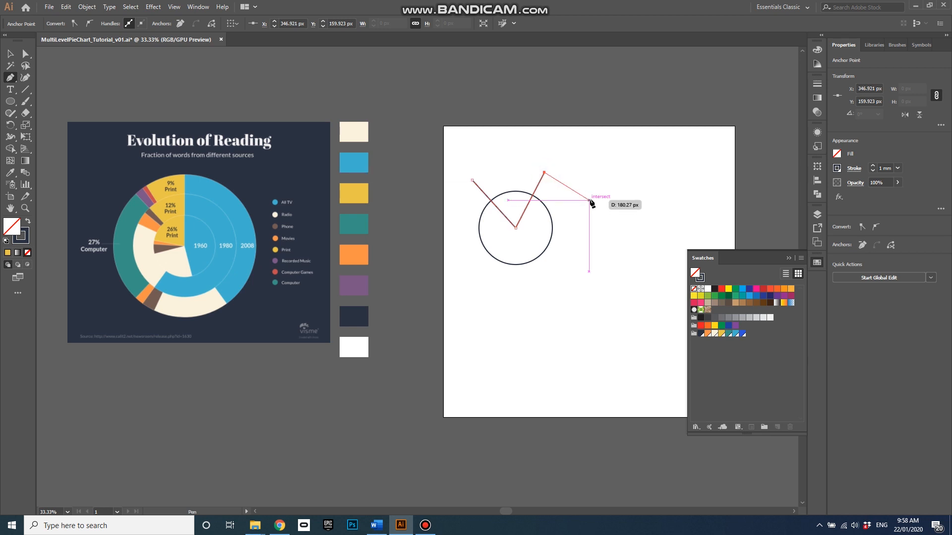
{"action": "key", "text": "Escape"}
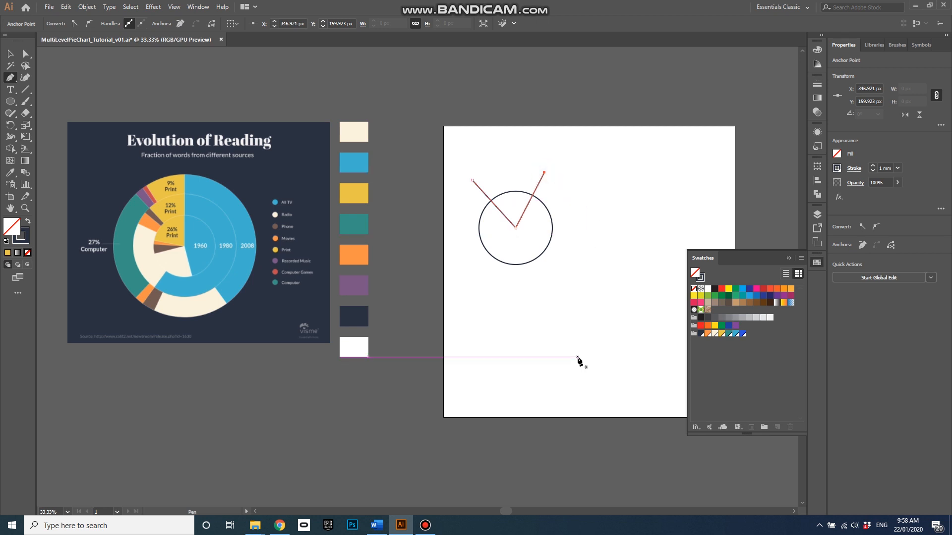
Step: Draw an open V-shaped path with the Pen tool from beyond the circle's upper-right edge through its centre to beyond its lower-right edge
{"action": "left_click", "coordinate": [554, 191]}
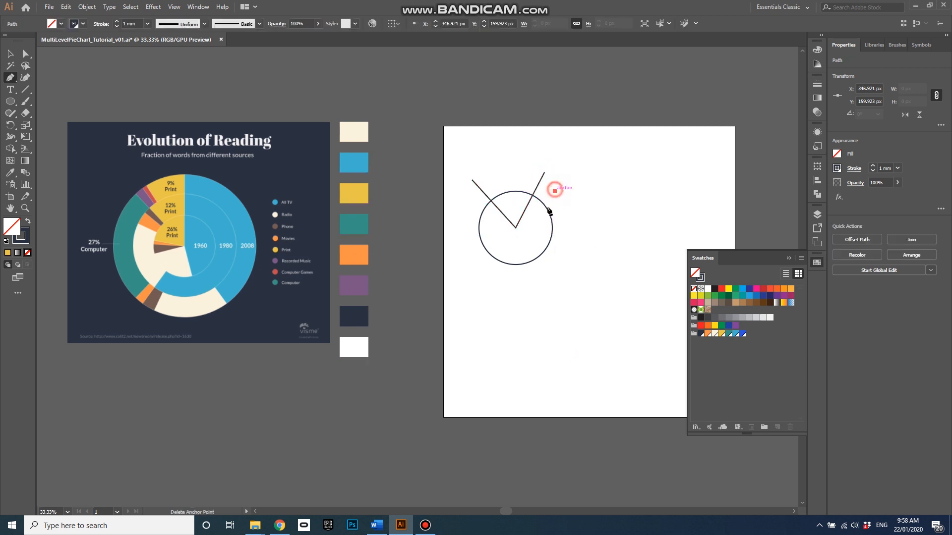
{"action": "left_click", "coordinate": [517, 229]}
{"action": "left_click", "coordinate": [558, 249]}
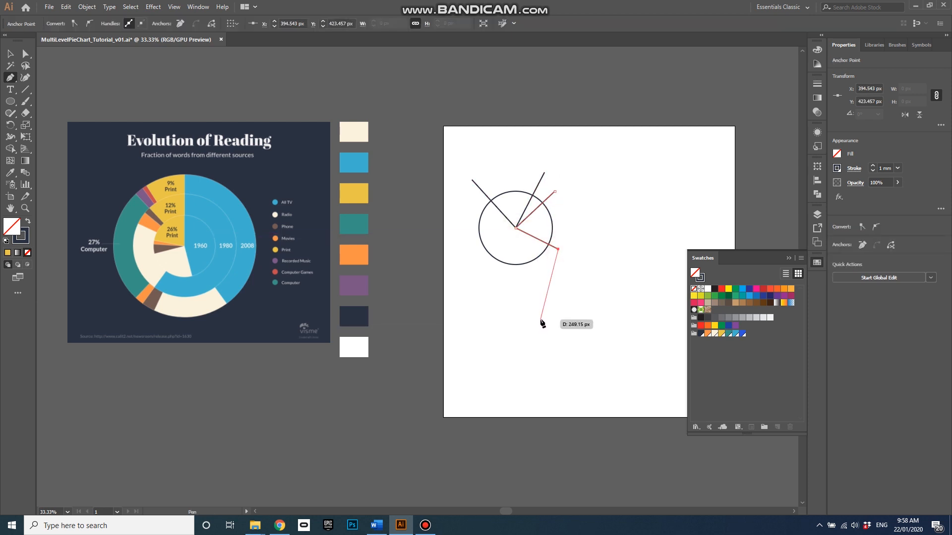
{"action": "key", "text": "Escape"}
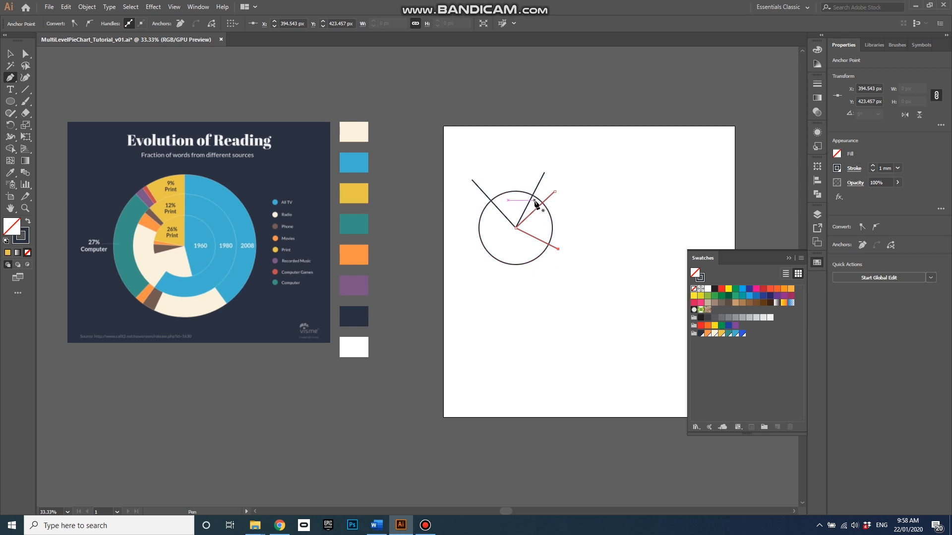
Step: Draw open paths with the Pen tool from the circle's centre to beyond its edge, one towards the lower right and one towards the lower left
{"action": "left_click", "coordinate": [544, 271]}
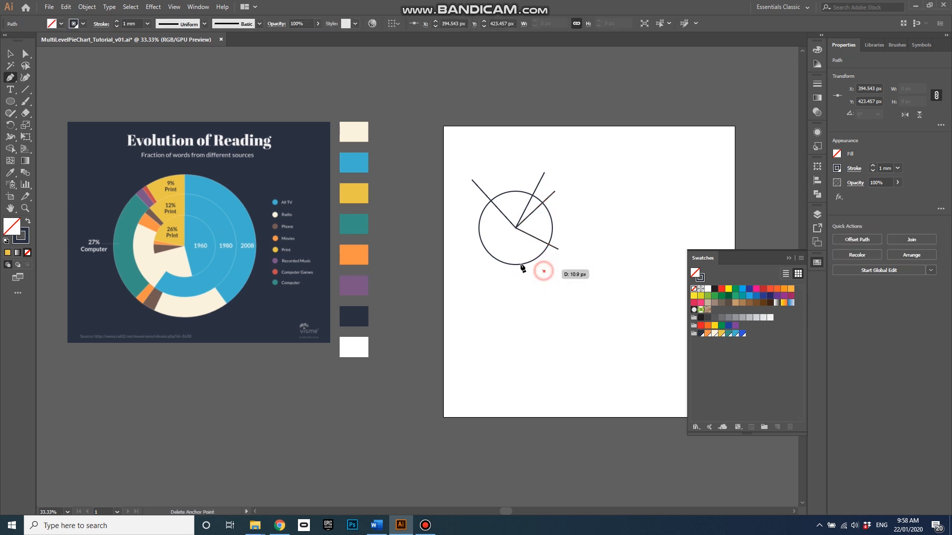
{"action": "left_click", "coordinate": [516, 229]}
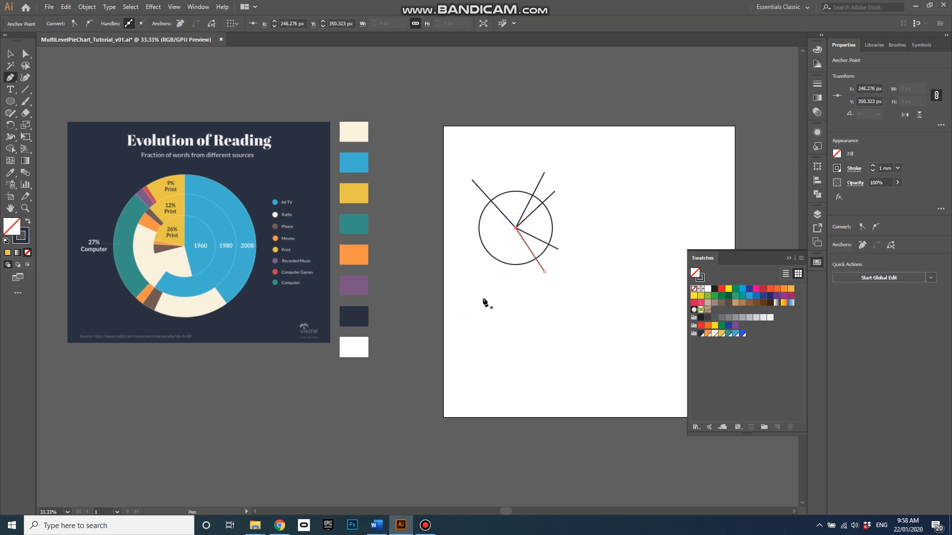
{"action": "left_click", "coordinate": [483, 296]}
{"action": "left_click", "coordinate": [516, 228]}
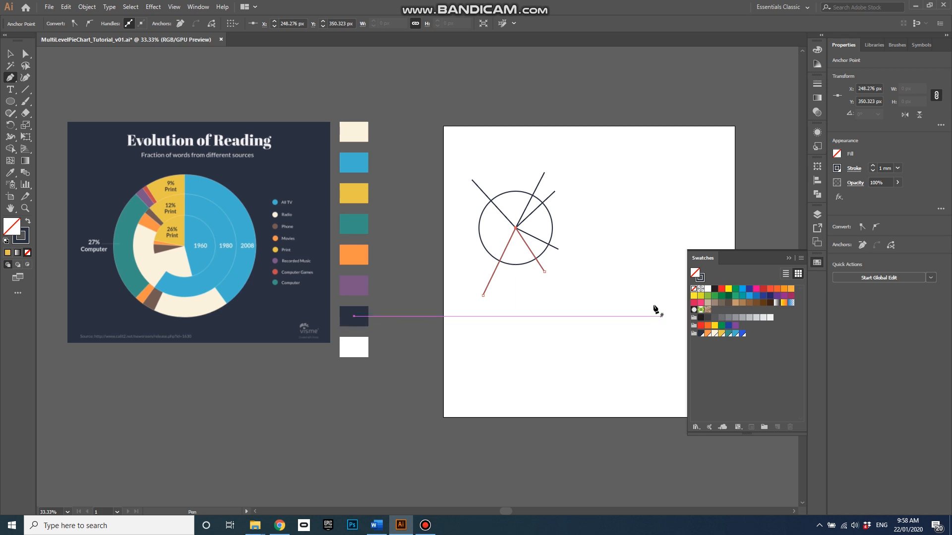
Step: Split the circle along all the lines drawn through it with the Pathfinder Divide operation
{"action": "left_click", "coordinate": [10, 54]}
{"action": "left_click", "coordinate": [469, 156]}
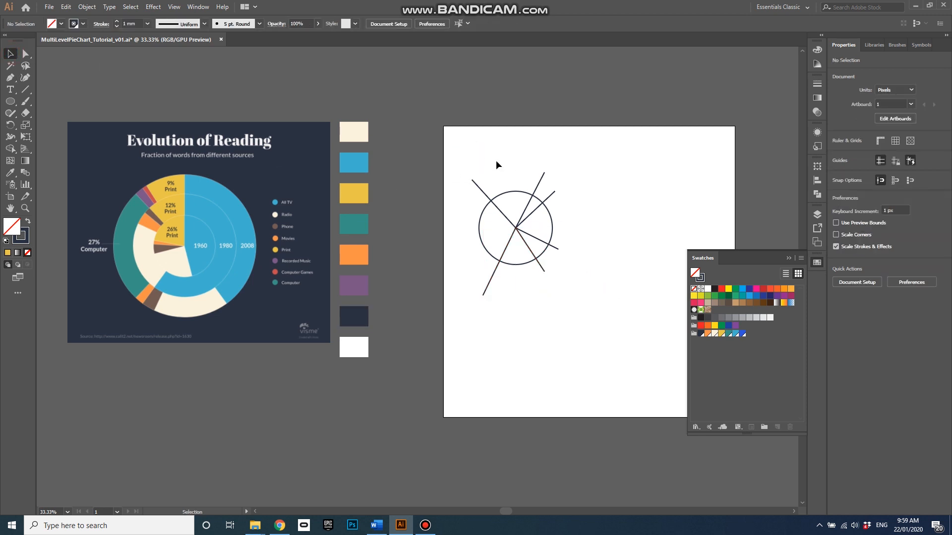
{"action": "left_click_drag", "start_coordinate": [594, 304], "coordinate": [462, 144]}
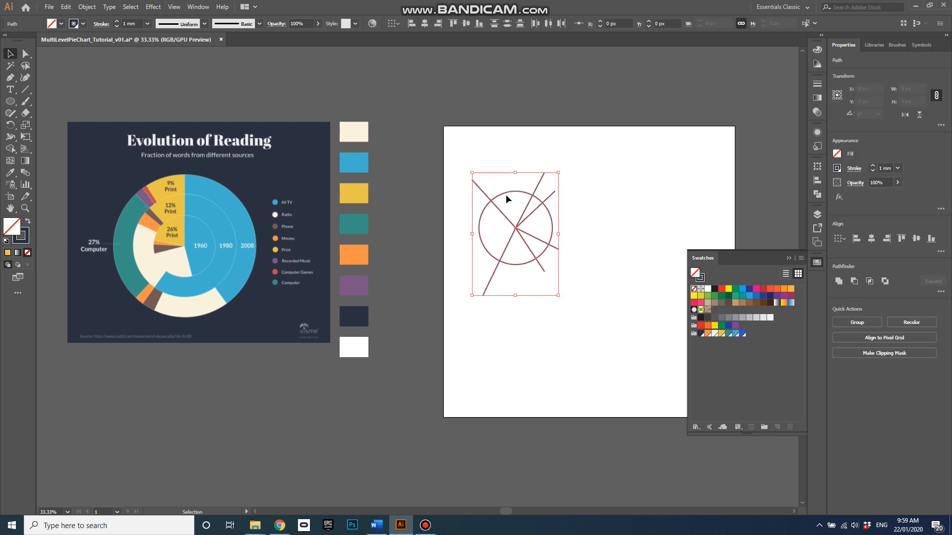
{"action": "left_click", "coordinate": [817, 194]}
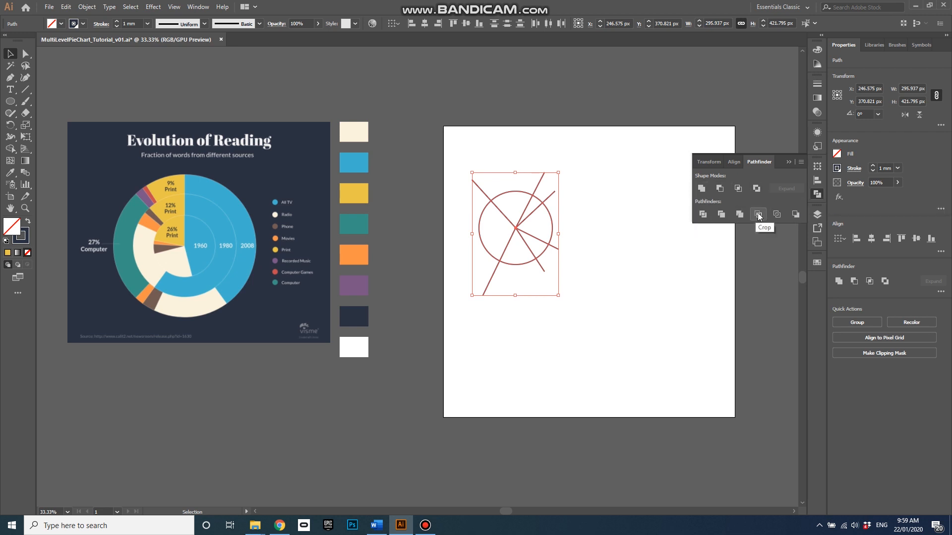
{"action": "left_click", "coordinate": [703, 215]}
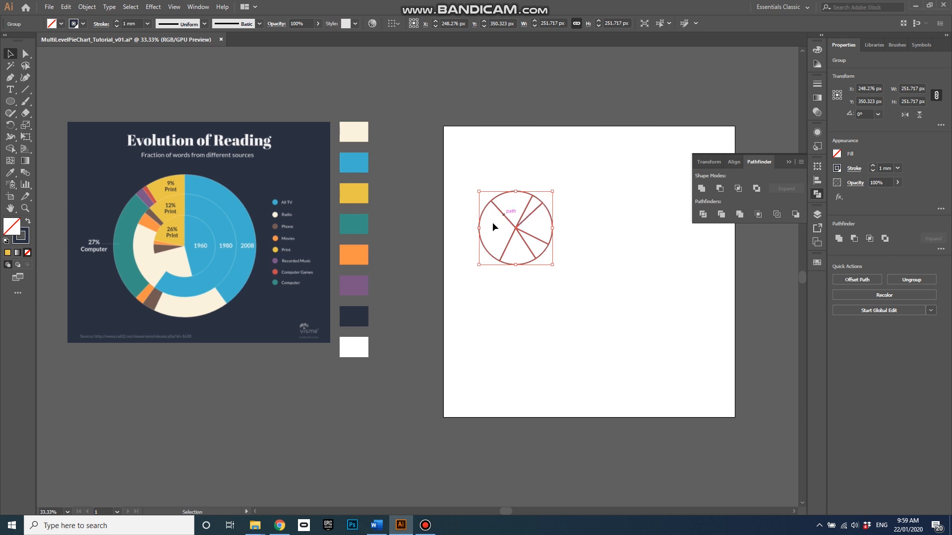
Step: Ungroup the divided circle into separate pie segments
{"action": "left_click", "coordinate": [551, 293]}
{"action": "left_click", "coordinate": [531, 253]}
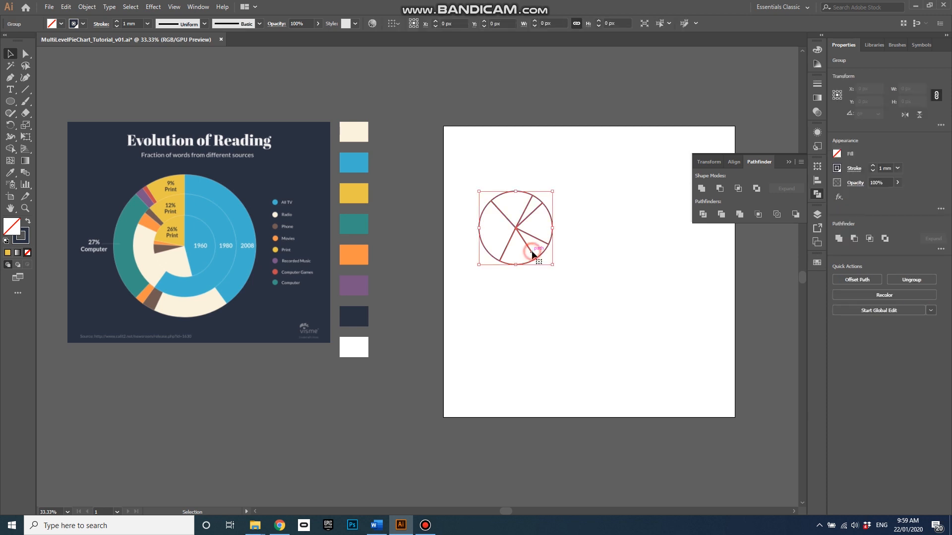
{"action": "right_click", "coordinate": [533, 253]}
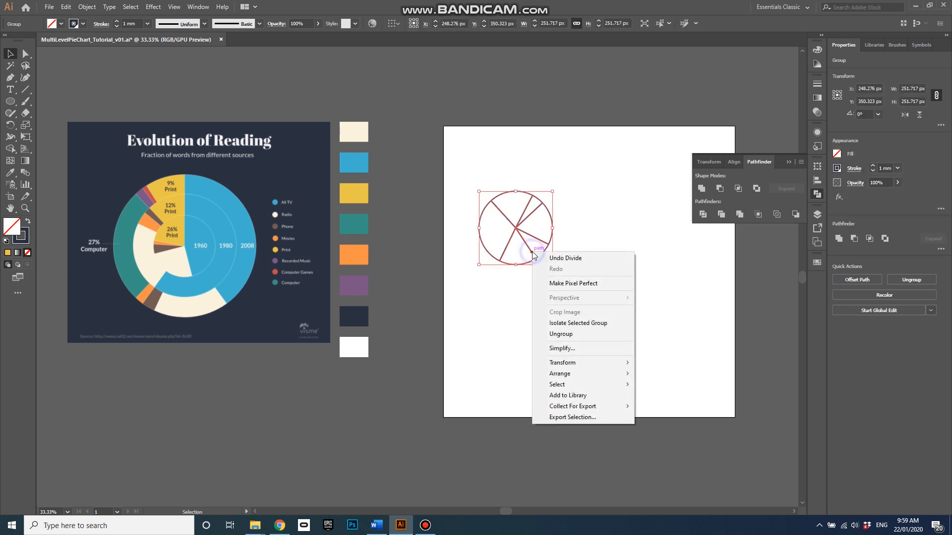
{"action": "left_click", "coordinate": [571, 334]}
{"action": "left_click", "coordinate": [561, 308]}
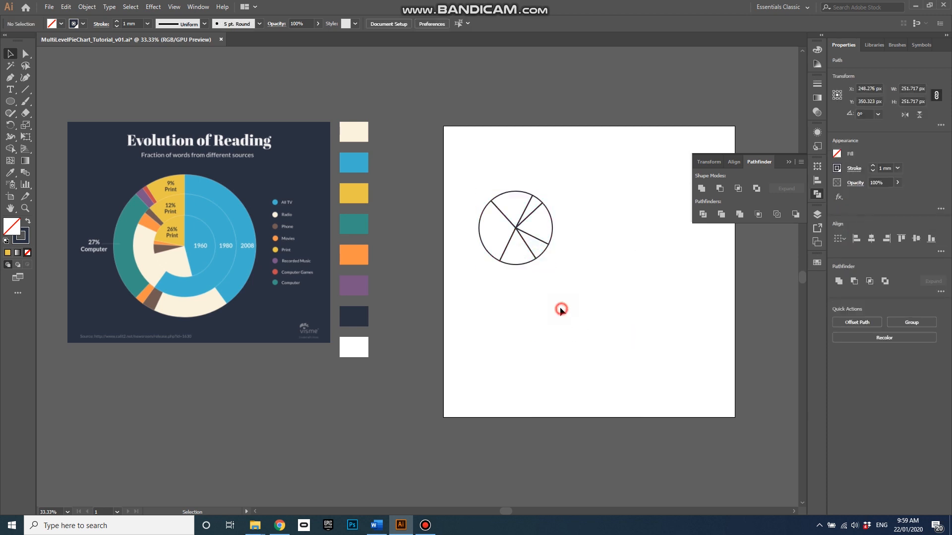
{"action": "left_click", "coordinate": [530, 253]}
{"action": "left_click", "coordinate": [515, 253]}
{"action": "left_click_drag", "start_coordinate": [502, 293], "coordinate": [498, 322]}
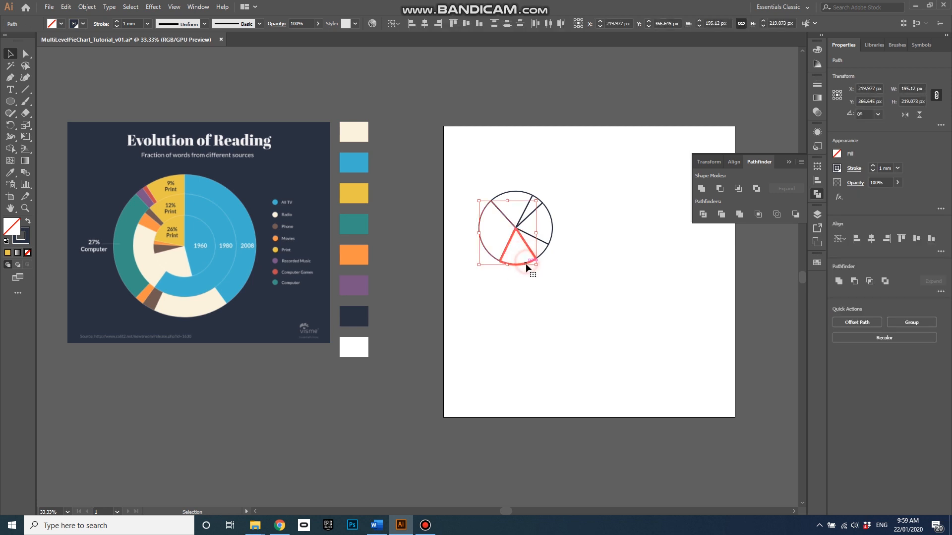
{"action": "left_click_drag", "start_coordinate": [526, 263], "coordinate": [531, 308]}
{"action": "left_click", "coordinate": [596, 322]}
{"action": "key", "text": "ctrl+z"}
{"action": "left_click", "coordinate": [584, 314]}
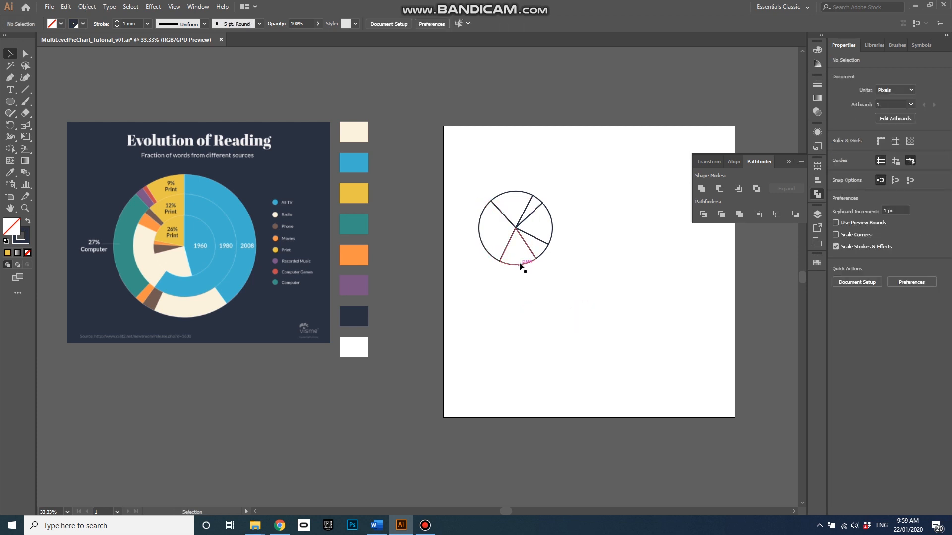
Step: Pull the bottom pie segment out of the circle to the empty area below it
{"action": "left_click", "coordinate": [519, 268]}
{"action": "left_click_drag", "start_coordinate": [528, 265], "coordinate": [547, 323]}
Step: Fill the right pie segment with orange, the top segment with bright blue and the large left segment with dark navy
{"action": "left_click", "coordinate": [551, 220]}
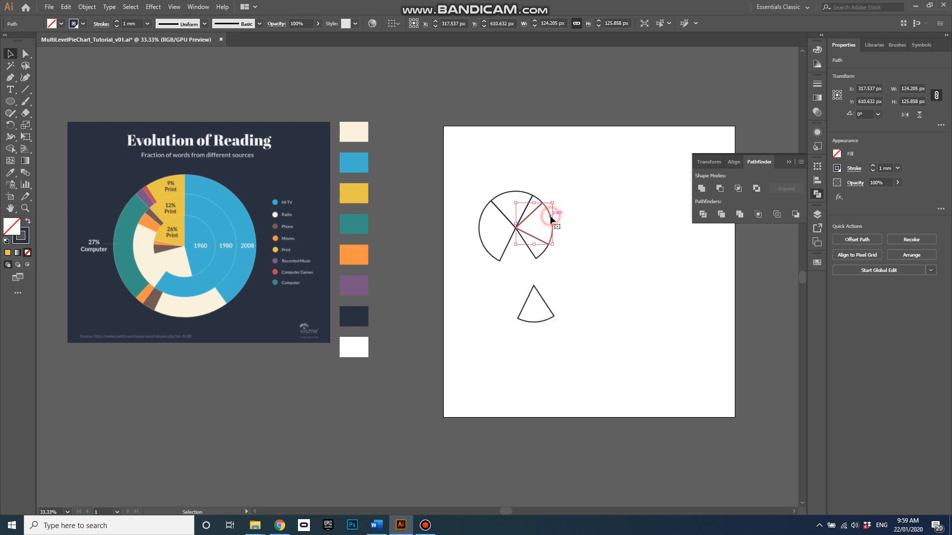
{"action": "left_click", "coordinate": [817, 262]}
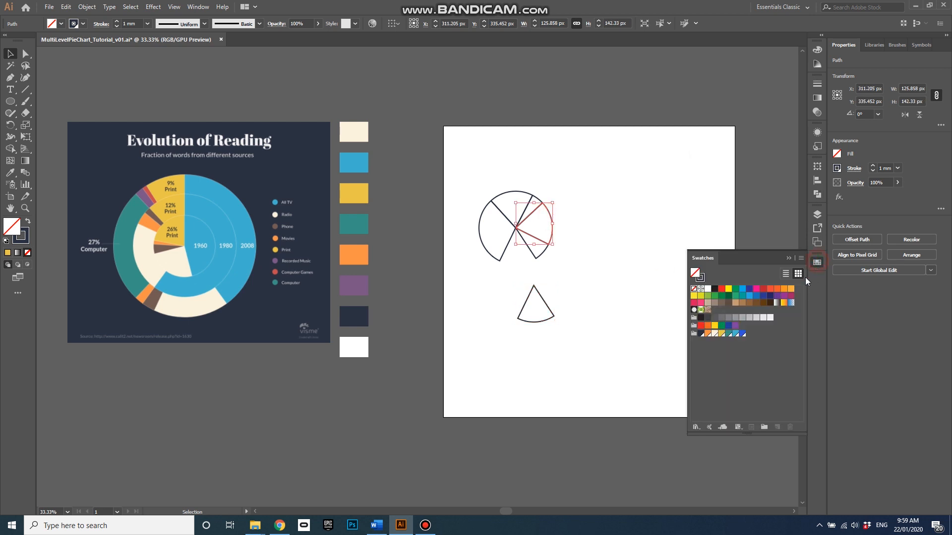
{"action": "left_click", "coordinate": [708, 334]}
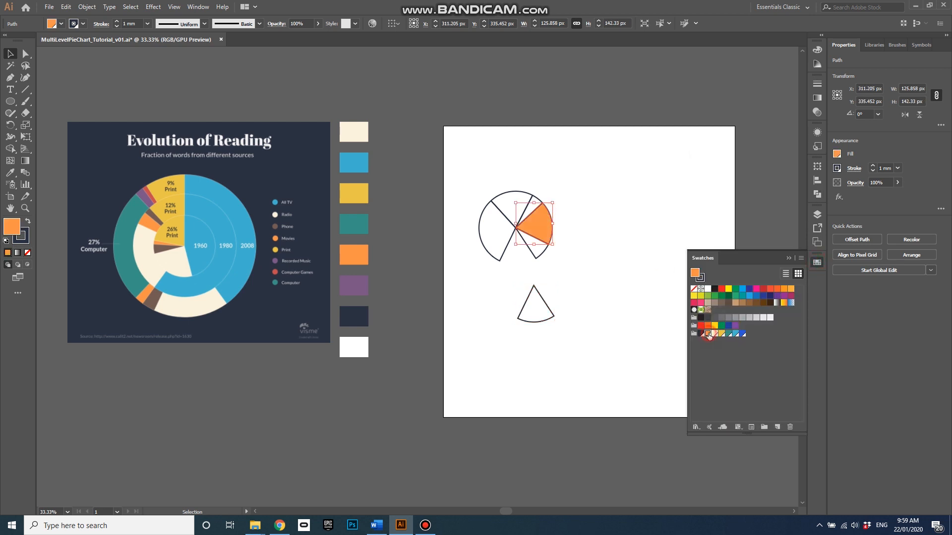
{"action": "left_click", "coordinate": [511, 200]}
{"action": "left_click", "coordinate": [742, 334]}
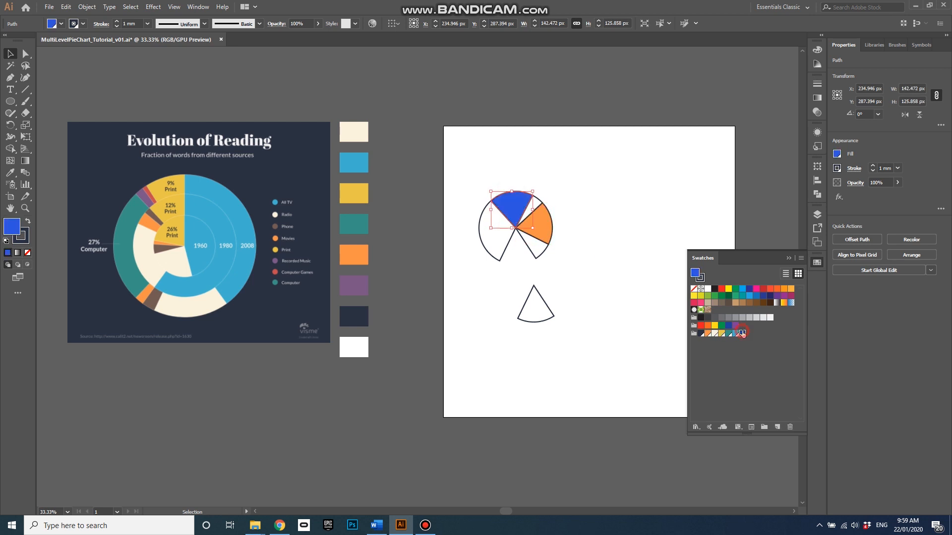
{"action": "left_click", "coordinate": [502, 256]}
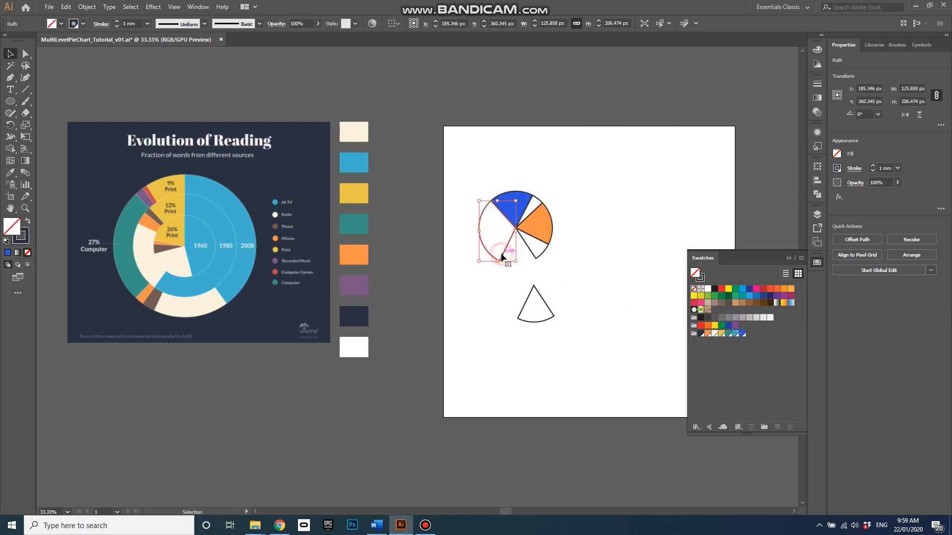
{"action": "left_click", "coordinate": [700, 333]}
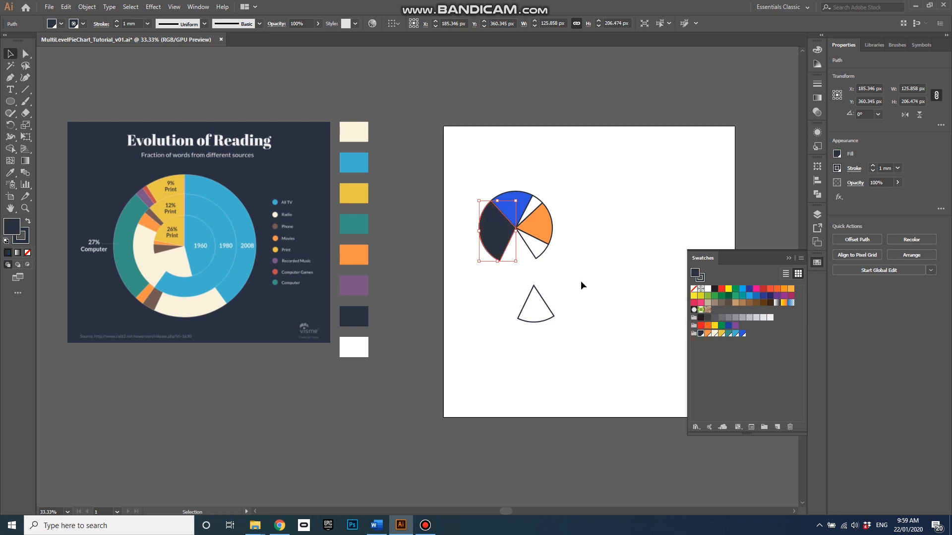
Step: Move the detached segment back into the gap at the bottom of the pie
{"action": "left_click", "coordinate": [543, 301]}
{"action": "left_click_drag", "start_coordinate": [540, 302], "coordinate": [524, 242]}
{"action": "left_click", "coordinate": [589, 299]}
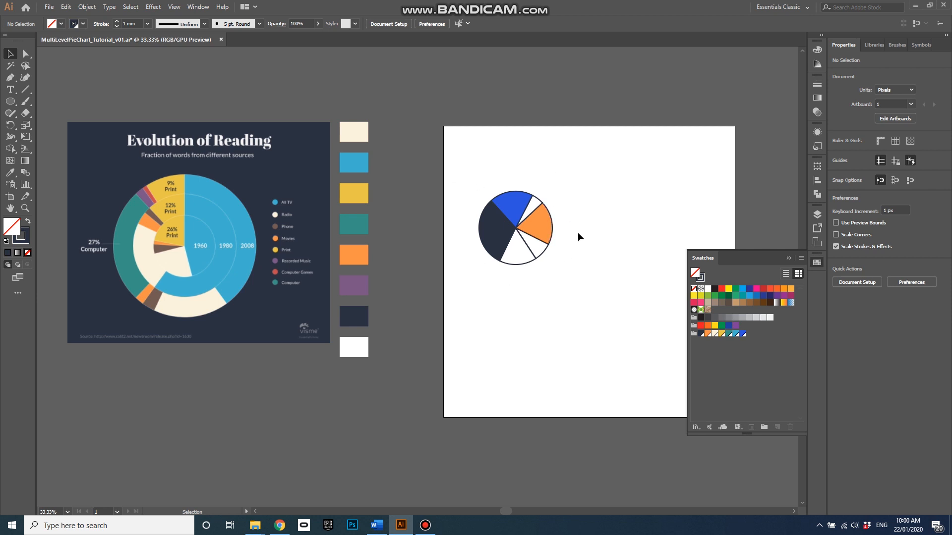
Step: Draw five overlapping rectangles of different sizes in the artboard's upper-right area with the Rectangle tool
{"action": "left_click", "coordinate": [12, 103]}
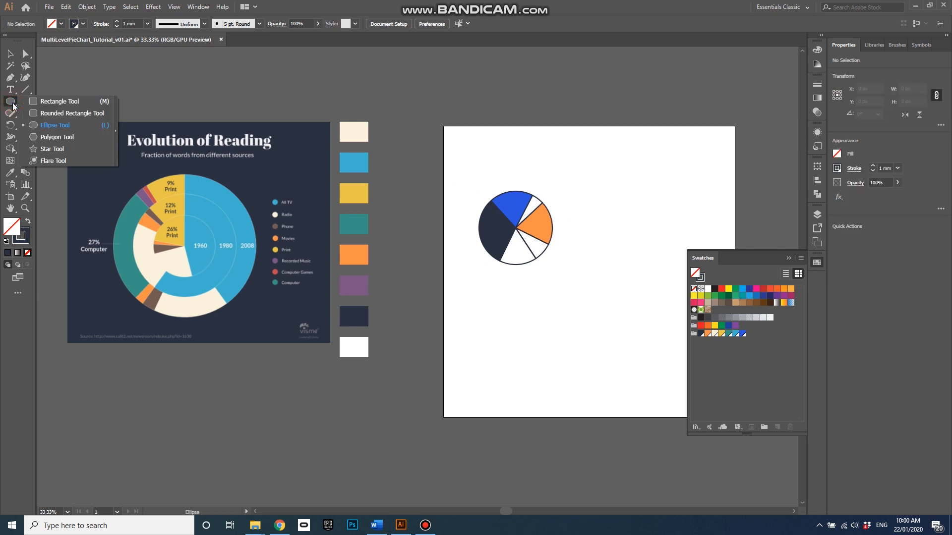
{"action": "left_click", "coordinate": [52, 102]}
{"action": "left_click_drag", "start_coordinate": [608, 157], "coordinate": [668, 223]}
{"action": "left_click_drag", "start_coordinate": [641, 269], "coordinate": [586, 196]}
{"action": "left_click_drag", "start_coordinate": [690, 202], "coordinate": [647, 163]}
{"action": "left_click_drag", "start_coordinate": [556, 163], "coordinate": [631, 170]}
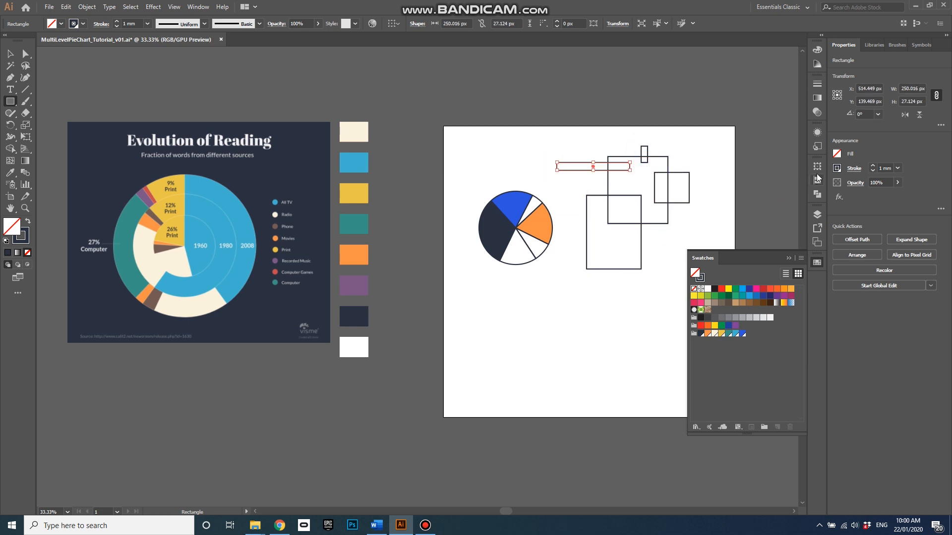
Step: Split the overlapping rectangles where they cross with Pathfinder Divide and ungroup the pieces
{"action": "left_click", "coordinate": [817, 196]}
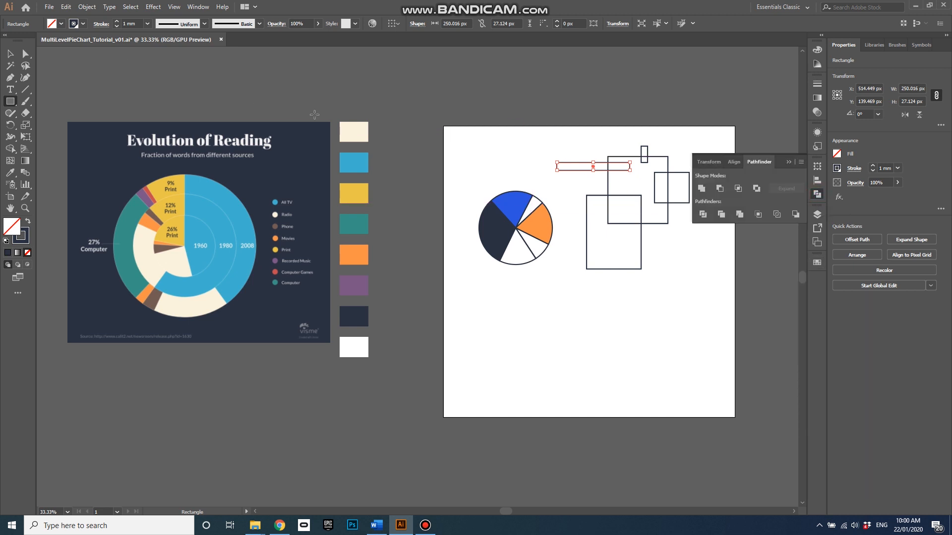
{"action": "key", "text": "v"}
{"action": "left_click_drag", "start_coordinate": [616, 211], "coordinate": [700, 297]}
{"action": "left_click", "coordinate": [703, 215]}
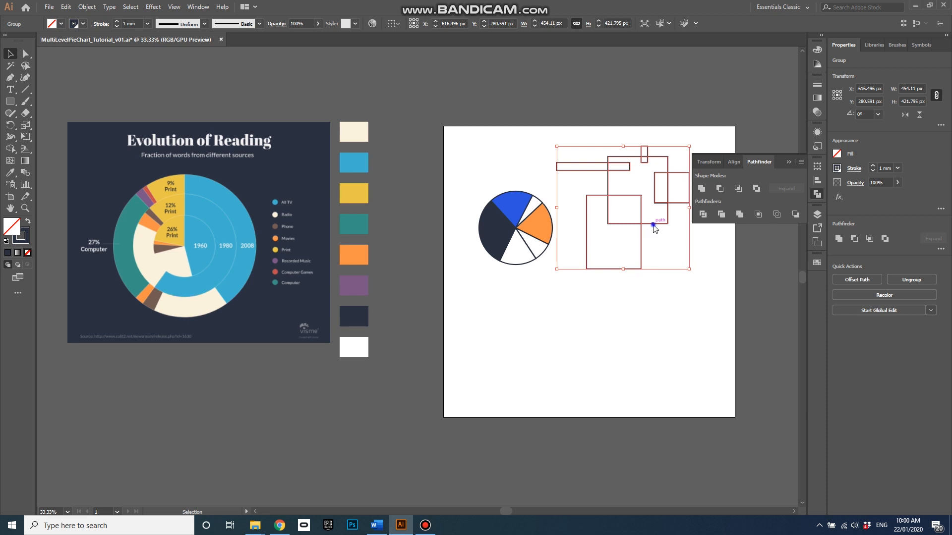
{"action": "right_click", "coordinate": [653, 225]}
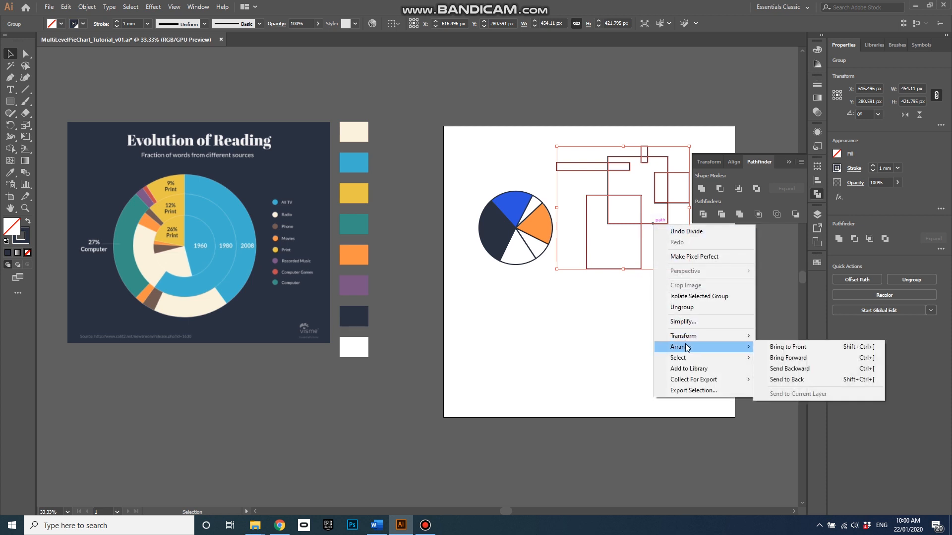
{"action": "left_click", "coordinate": [683, 307]}
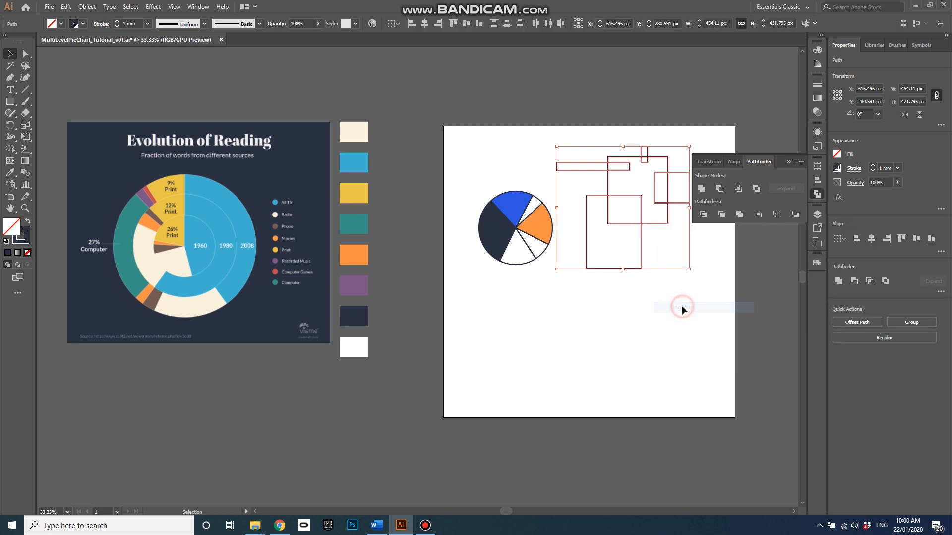
Step: Move the large notched piece out of the divided rectangles to the artboard's lower-right area
{"action": "left_click_drag", "start_coordinate": [662, 227], "coordinate": [649, 224]}
{"action": "left_click_drag", "start_coordinate": [656, 288], "coordinate": [662, 388]}
{"action": "left_click", "coordinate": [595, 385]}
Step: Draw an ellipse about 321 px wide and 157 px high below the pie
{"action": "left_click", "coordinate": [11, 102]}
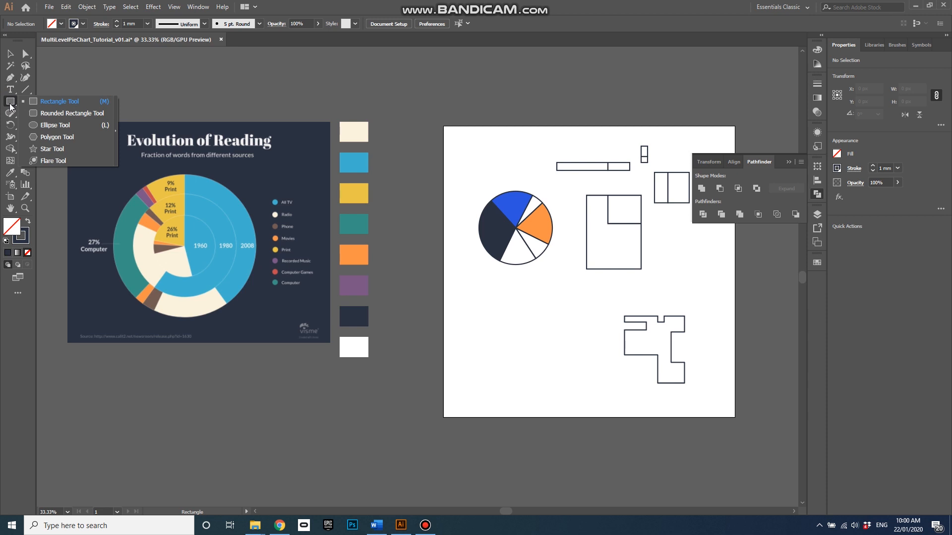
{"action": "left_click", "coordinate": [46, 125]}
{"action": "left_click_drag", "start_coordinate": [493, 342], "coordinate": [587, 298]}
Step: Draw an open zigzag path of six points across the ellipse with the Pen tool, both ends beyond its outline
{"action": "left_click", "coordinate": [10, 77]}
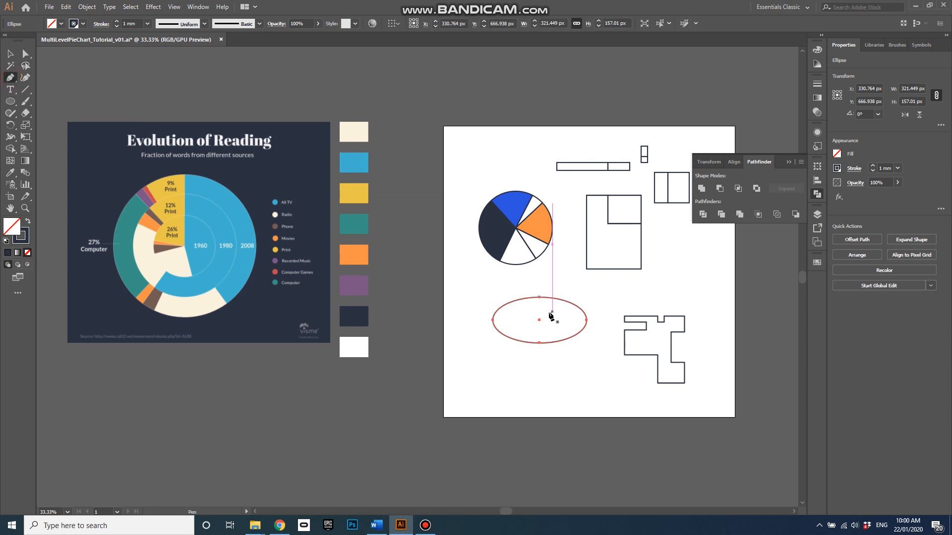
{"action": "left_click", "coordinate": [488, 286]}
{"action": "left_click", "coordinate": [511, 320]}
{"action": "left_click", "coordinate": [529, 310]}
{"action": "left_click", "coordinate": [543, 327]}
{"action": "left_click", "coordinate": [556, 316]}
{"action": "left_click", "coordinate": [595, 334]}
{"action": "key", "text": "Escape"}
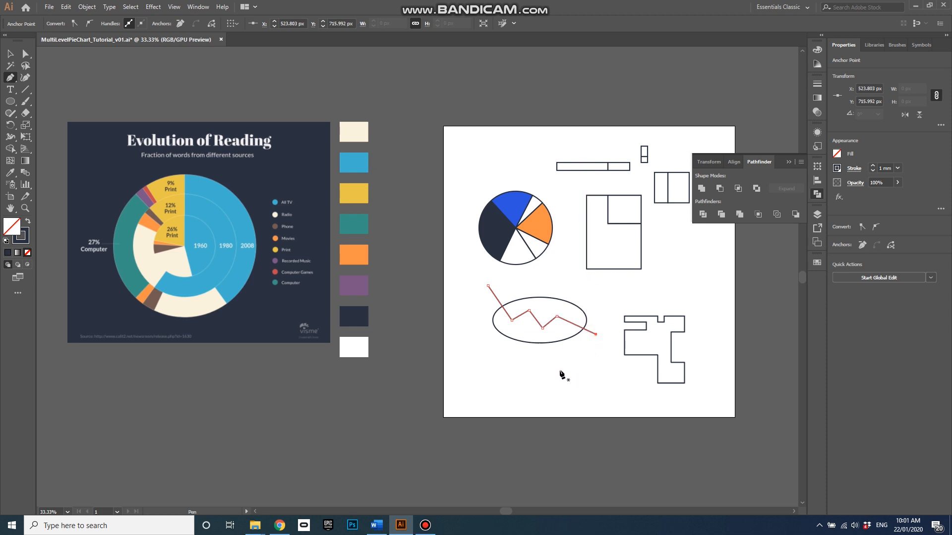
Step: Split the ellipse along the zigzag path with Pathfinder Divide and ungroup the two pieces
{"action": "key", "text": "v"}
{"action": "left_click_drag", "start_coordinate": [591, 375], "coordinate": [481, 281]}
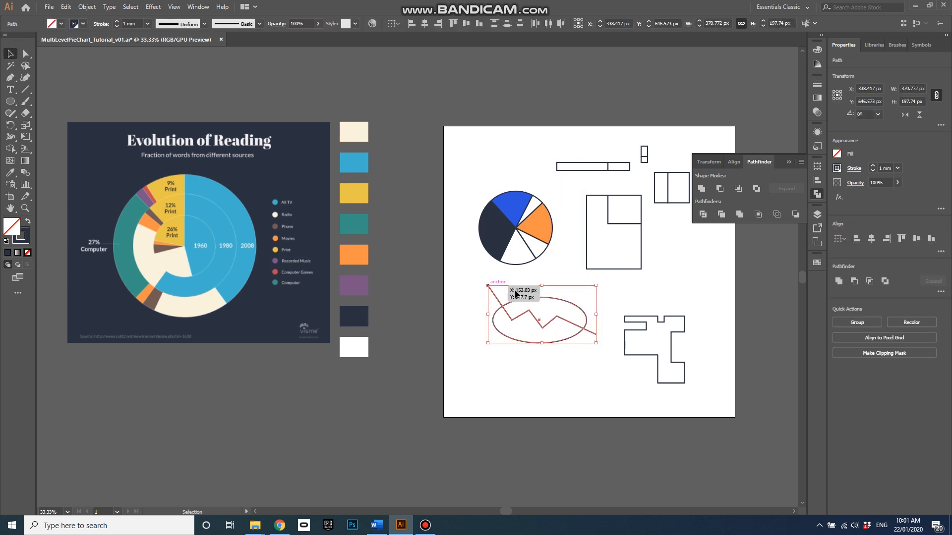
{"action": "left_click", "coordinate": [703, 216]}
{"action": "left_click", "coordinate": [572, 382]}
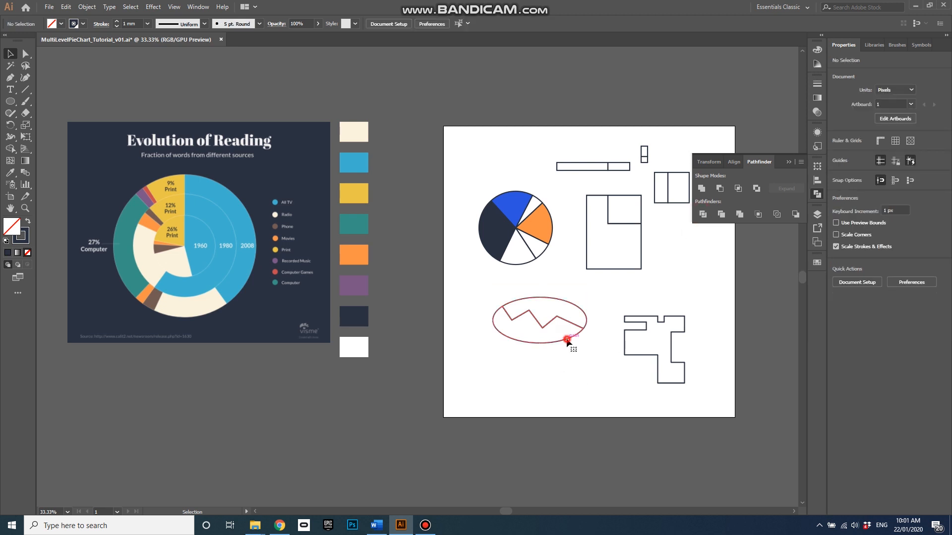
{"action": "left_click", "coordinate": [568, 341]}
{"action": "right_click", "coordinate": [567, 340]}
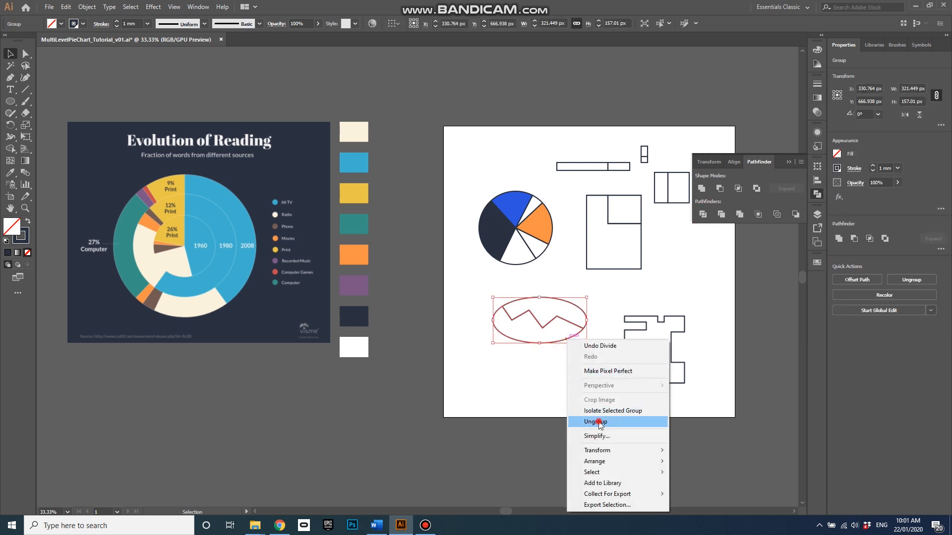
{"action": "left_click", "coordinate": [598, 422]}
{"action": "left_click", "coordinate": [573, 361]}
Step: Fill the ellipse's lower piece with bright blue and its upper piece with cream
{"action": "left_click", "coordinate": [574, 334]}
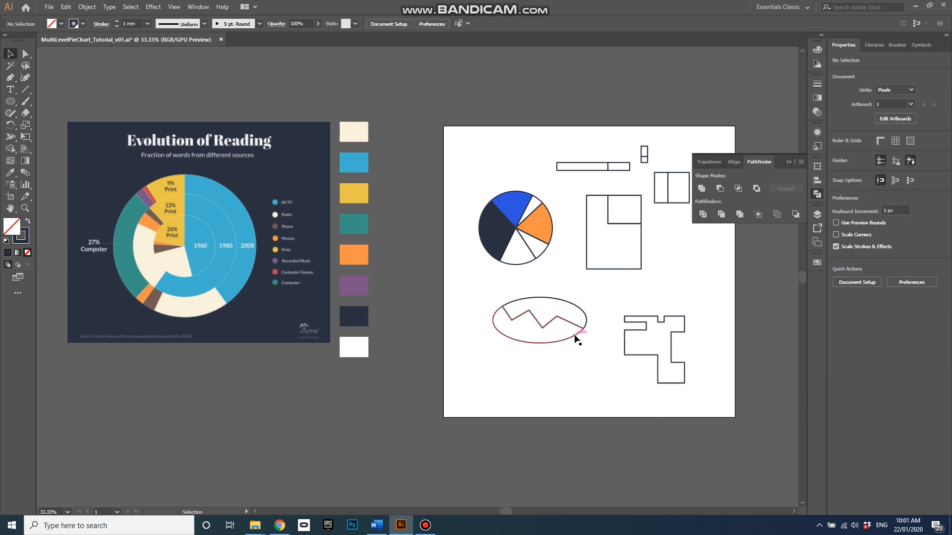
{"action": "left_click", "coordinate": [817, 263]}
{"action": "left_click", "coordinate": [728, 334]}
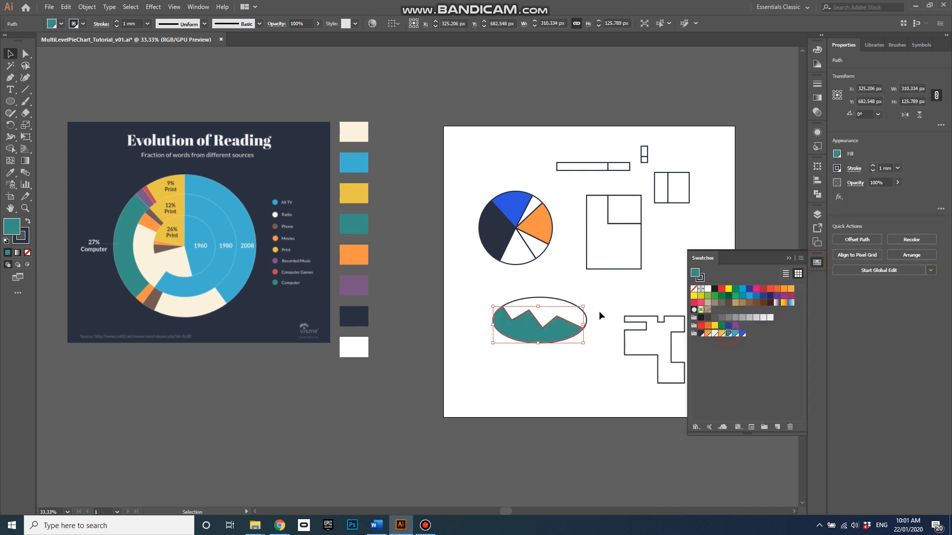
{"action": "left_click", "coordinate": [742, 334]}
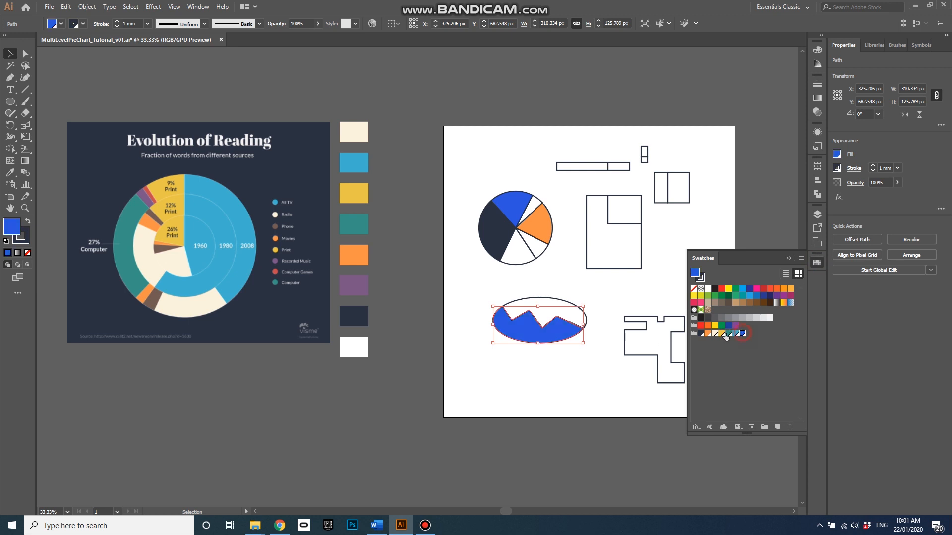
{"action": "left_click", "coordinate": [556, 302]}
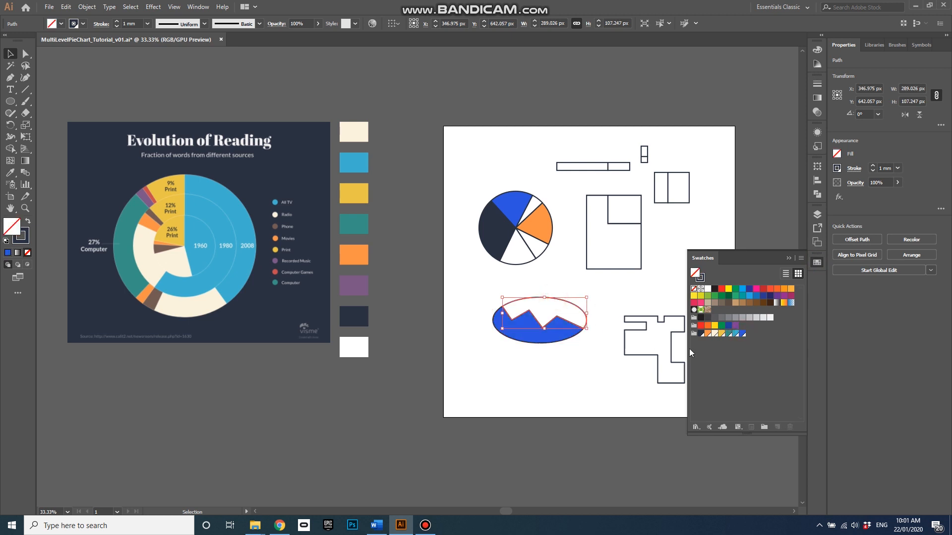
{"action": "left_click", "coordinate": [716, 334]}
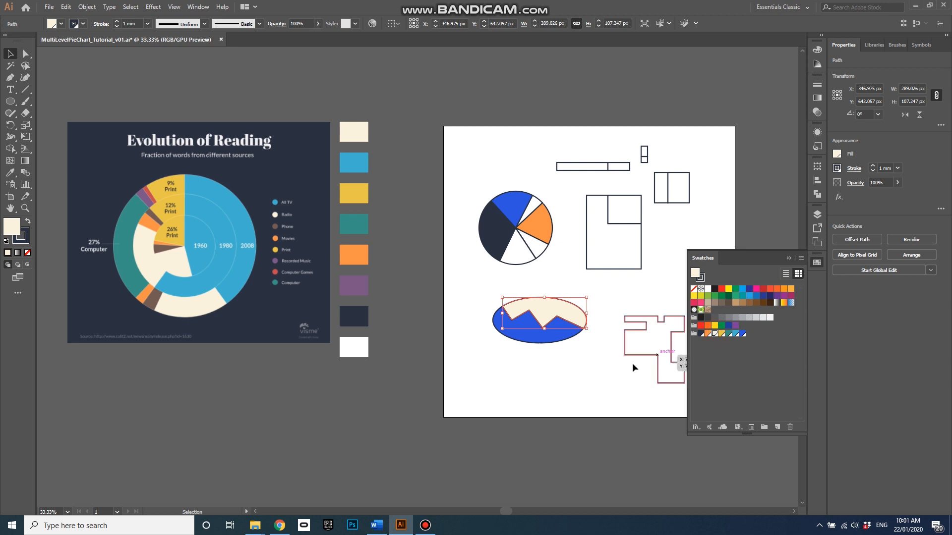
{"action": "left_click", "coordinate": [585, 358]}
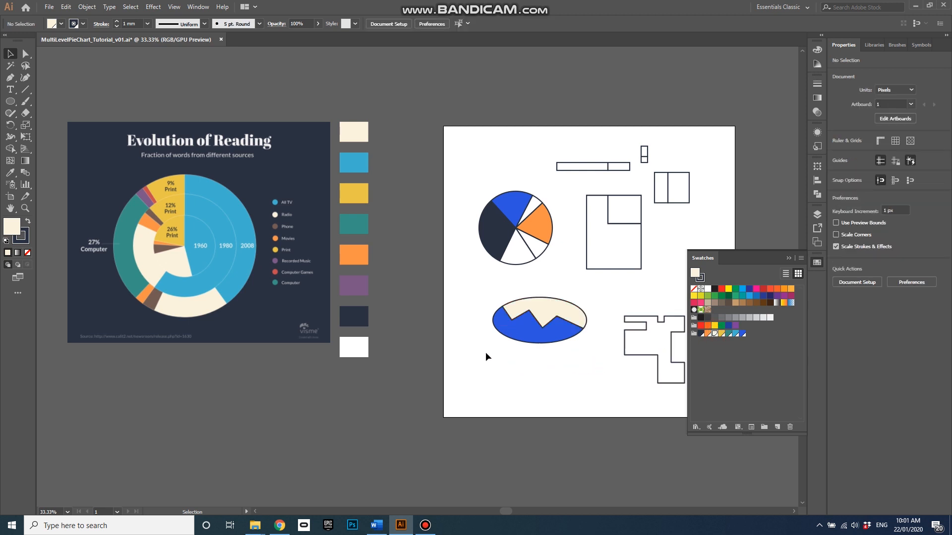